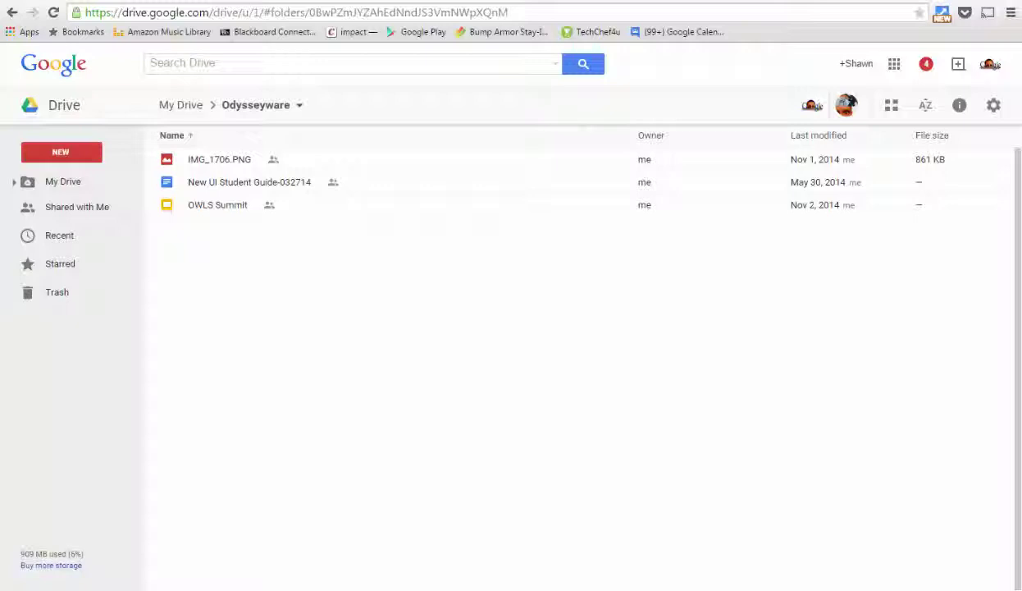
Switch to the Paper presentation, publish it to the web and copy its published link
{"action": "left_click", "coordinate": [332, 4]}
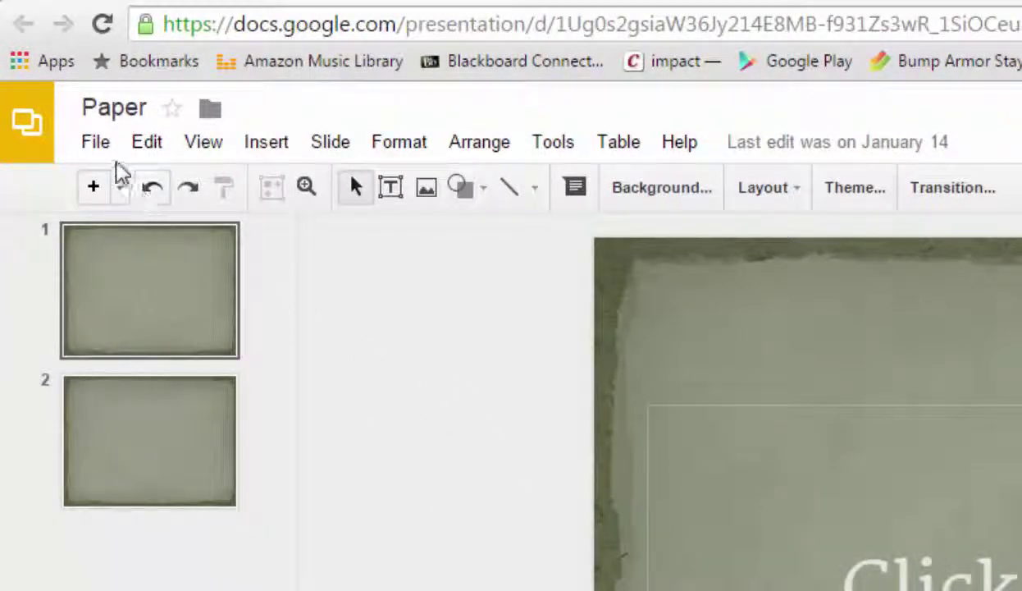
{"action": "left_click", "coordinate": [97, 148]}
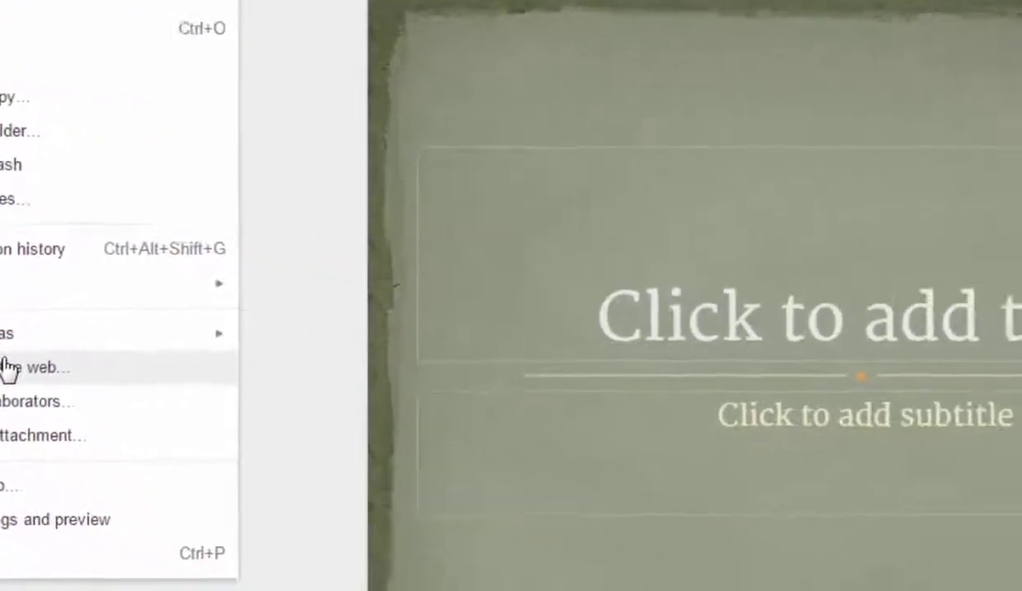
{"action": "left_click", "coordinate": [208, 424]}
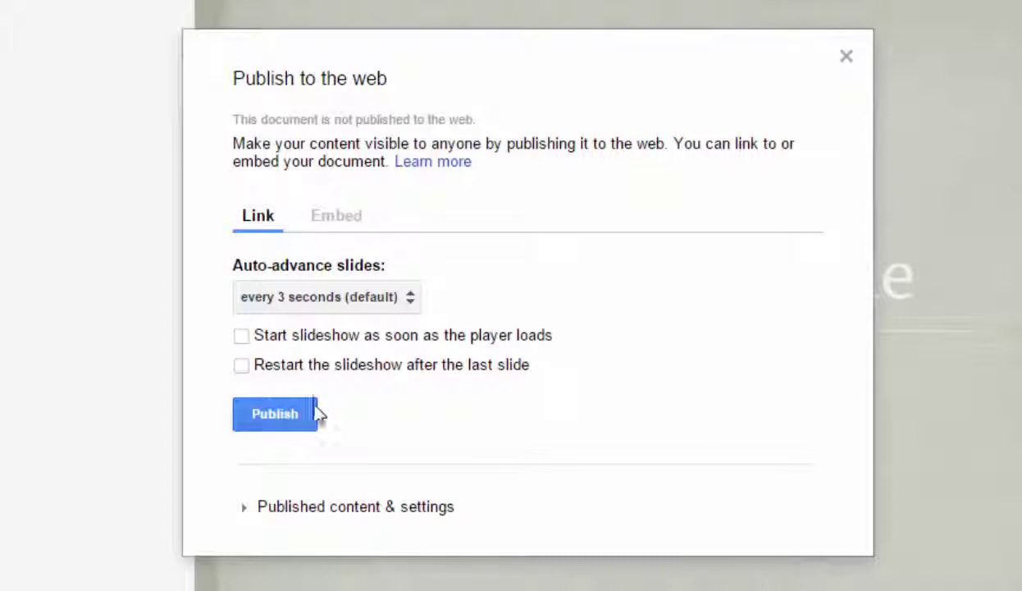
{"action": "left_click", "coordinate": [287, 417]}
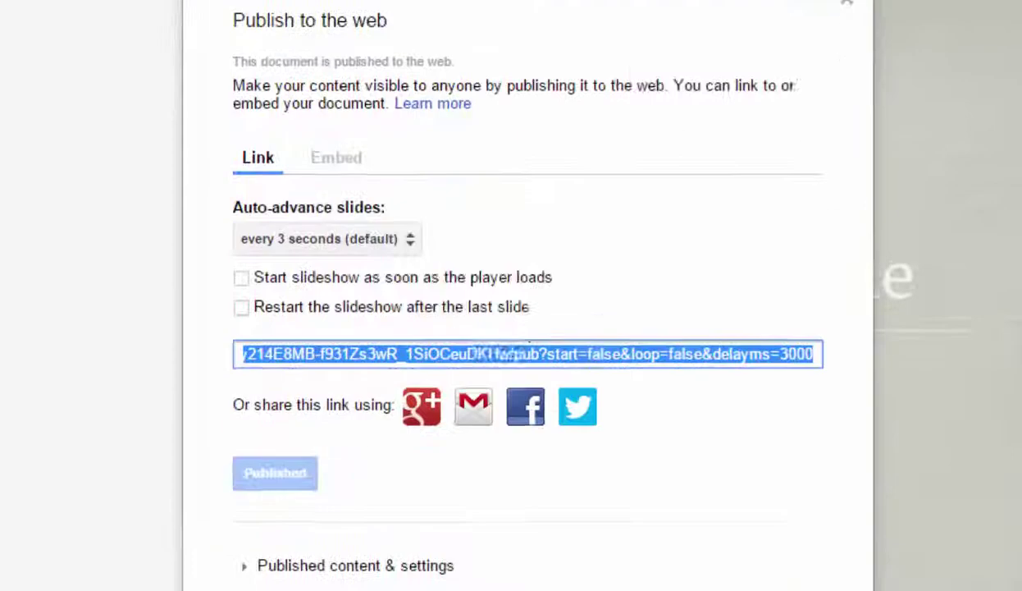
{"action": "key", "text": "ctrl+c"}
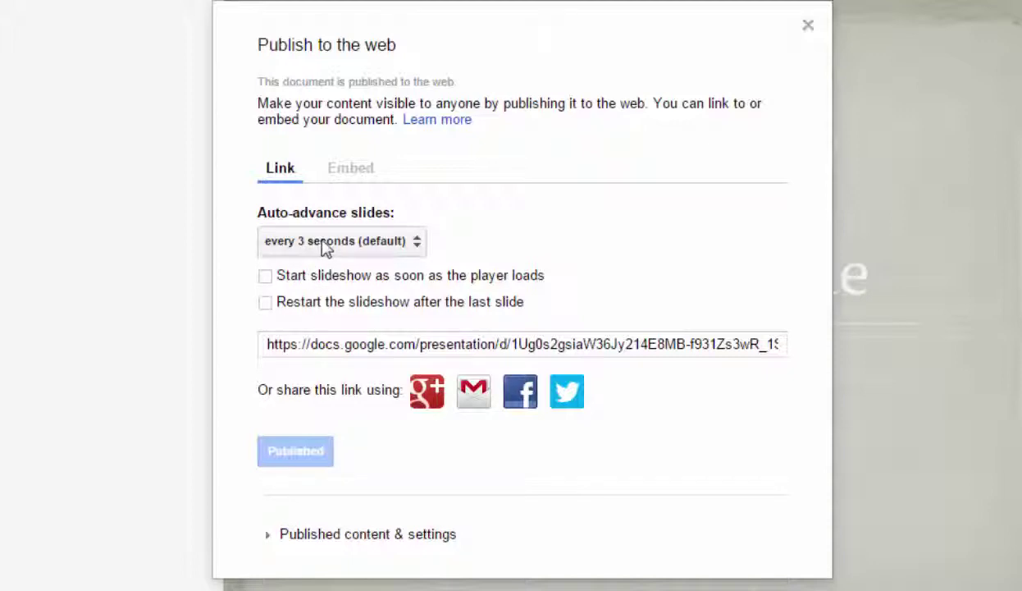
Set the link to auto-advance every 3 seconds, start when the player loads and restart after the last slide, then select the updated link
{"action": "left_click", "coordinate": [418, 246]}
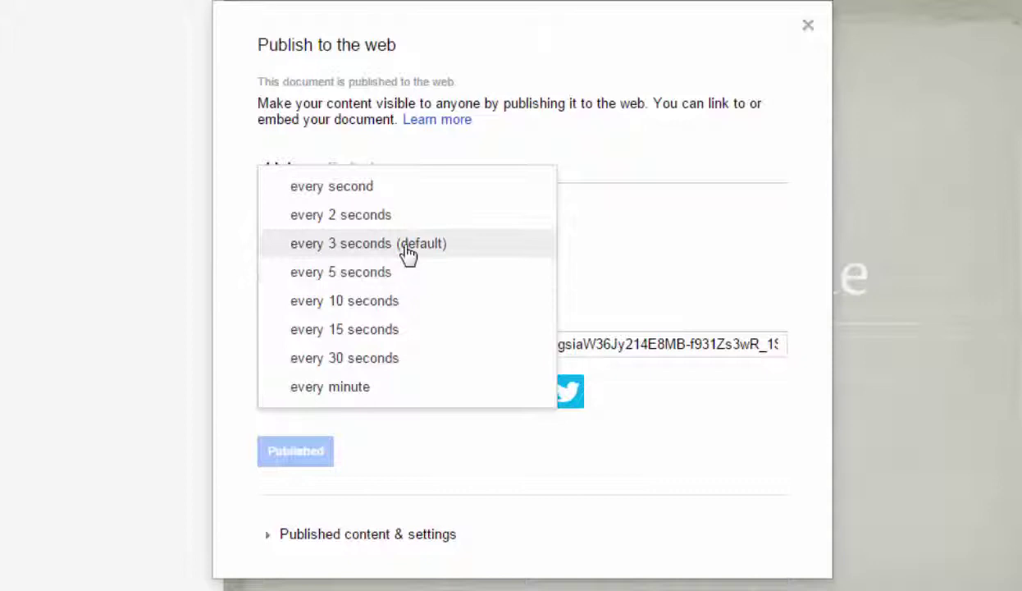
{"action": "left_click", "coordinate": [408, 253]}
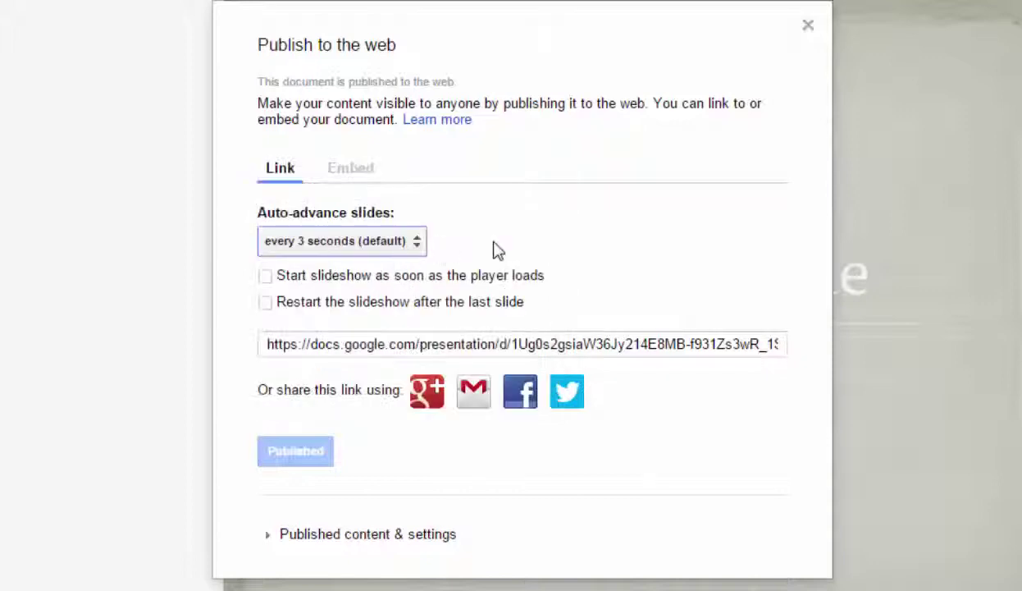
{"action": "left_click", "coordinate": [265, 278]}
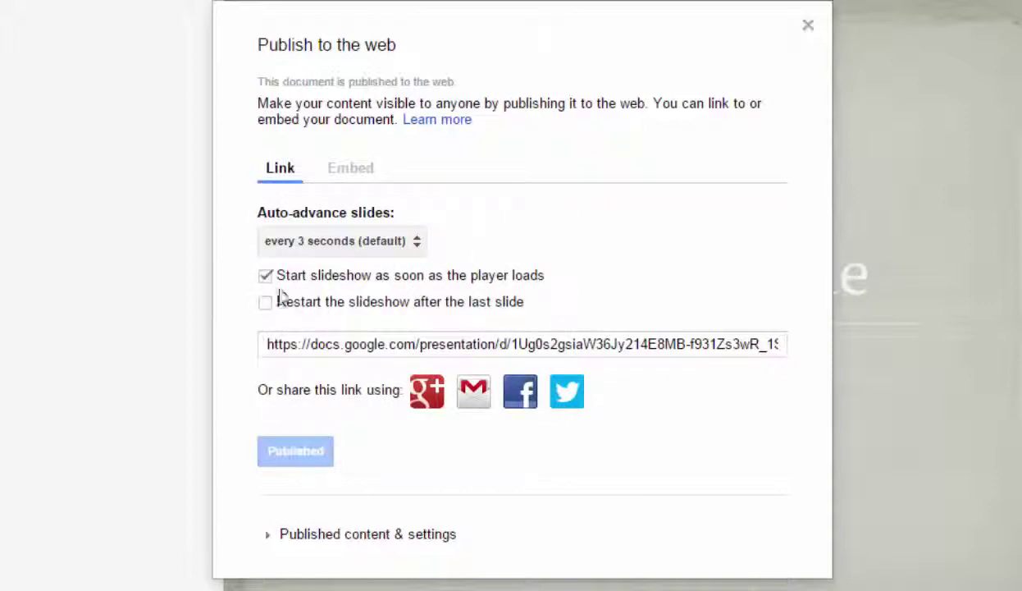
{"action": "left_click", "coordinate": [265, 304]}
{"action": "left_click", "coordinate": [533, 344]}
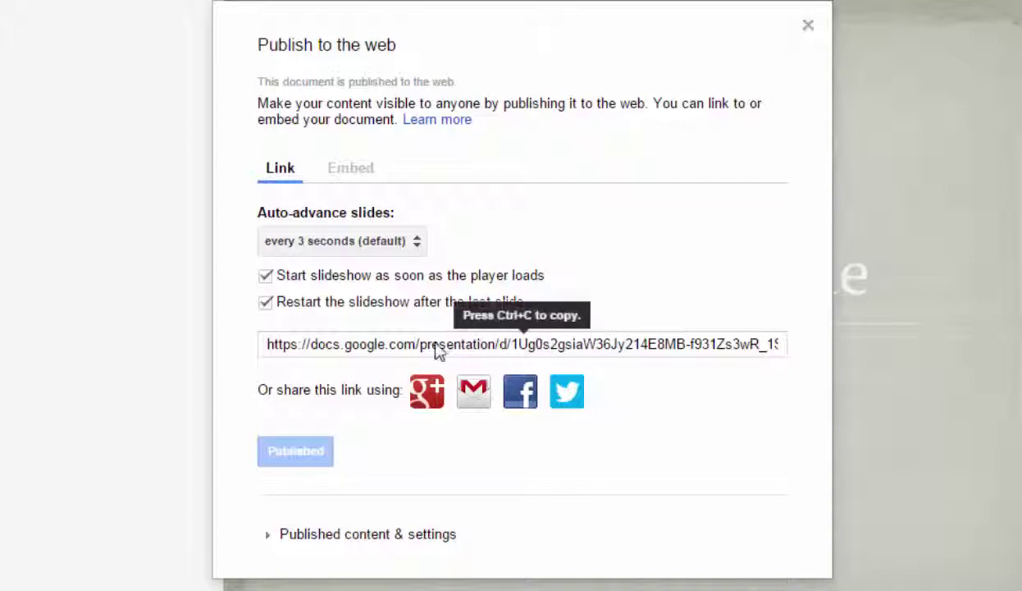
{"action": "left_click", "coordinate": [377, 352]}
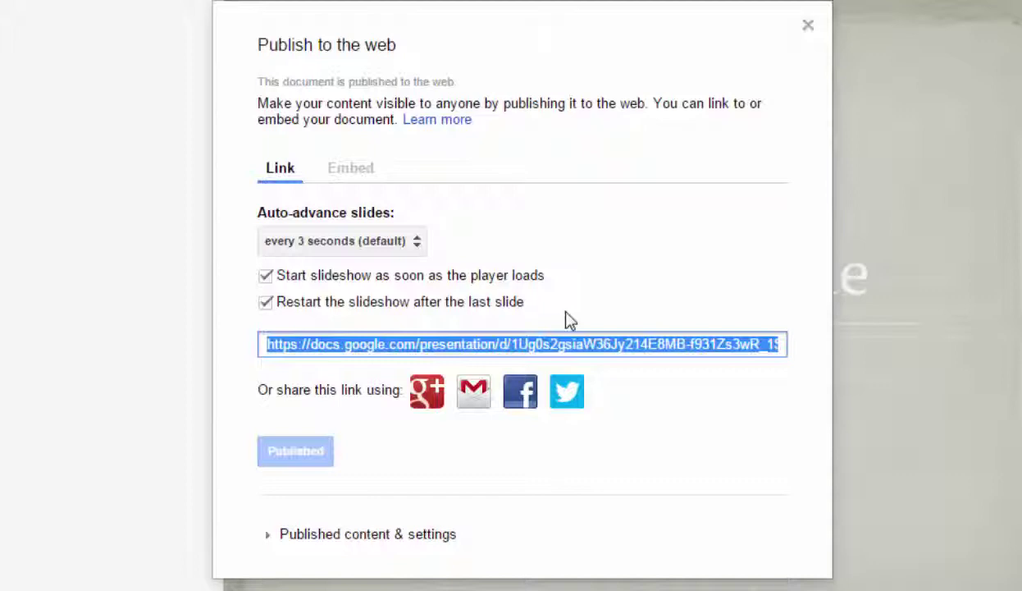
View the Paper presentation's embed code in an enlarged code box, then close the publishing settings
{"action": "left_click", "coordinate": [359, 174]}
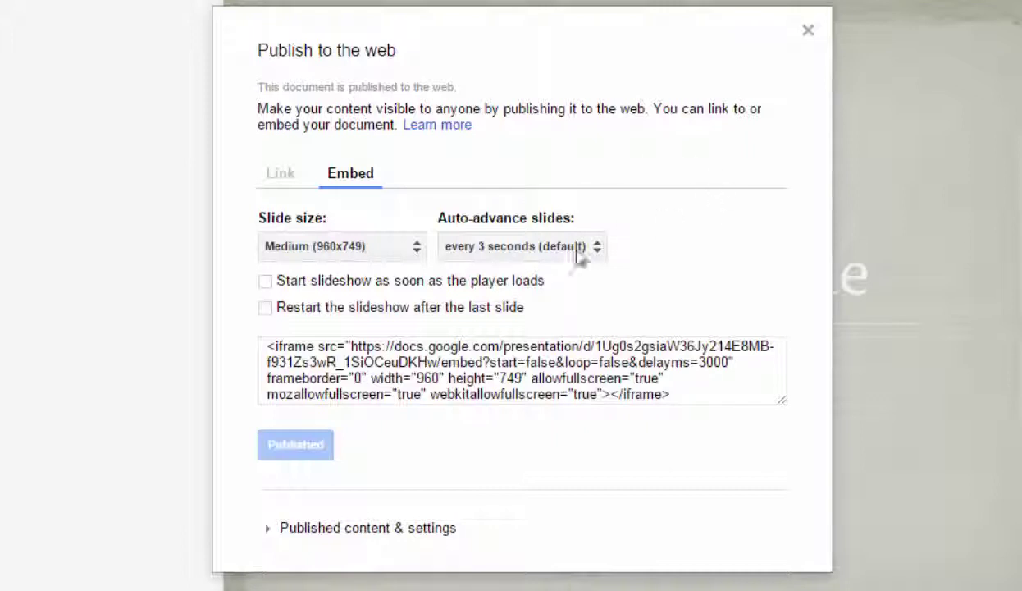
{"action": "left_click_drag", "start_coordinate": [783, 408], "coordinate": [783, 453]}
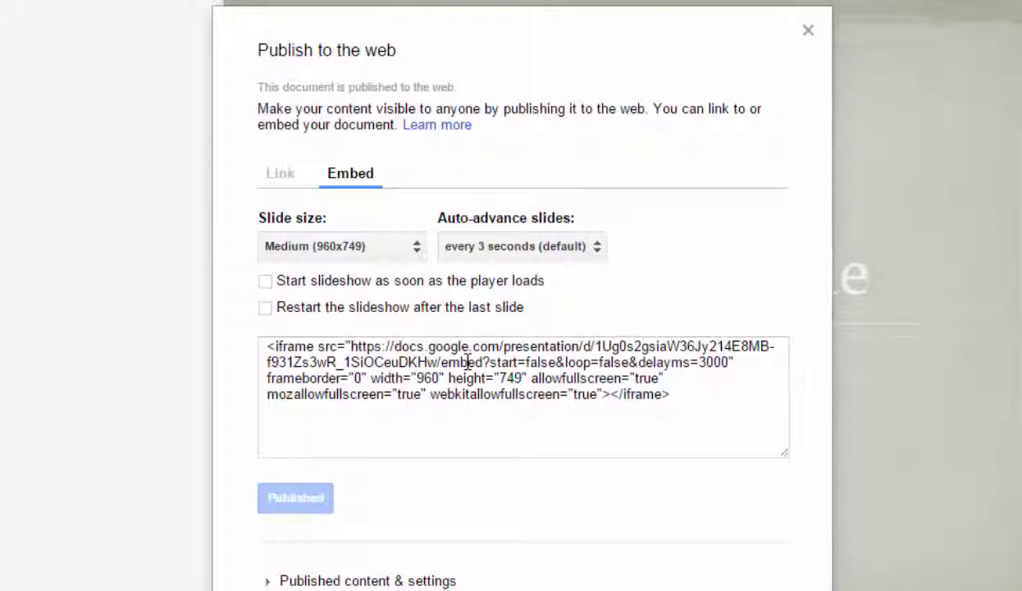
{"action": "left_click", "coordinate": [807, 33]}
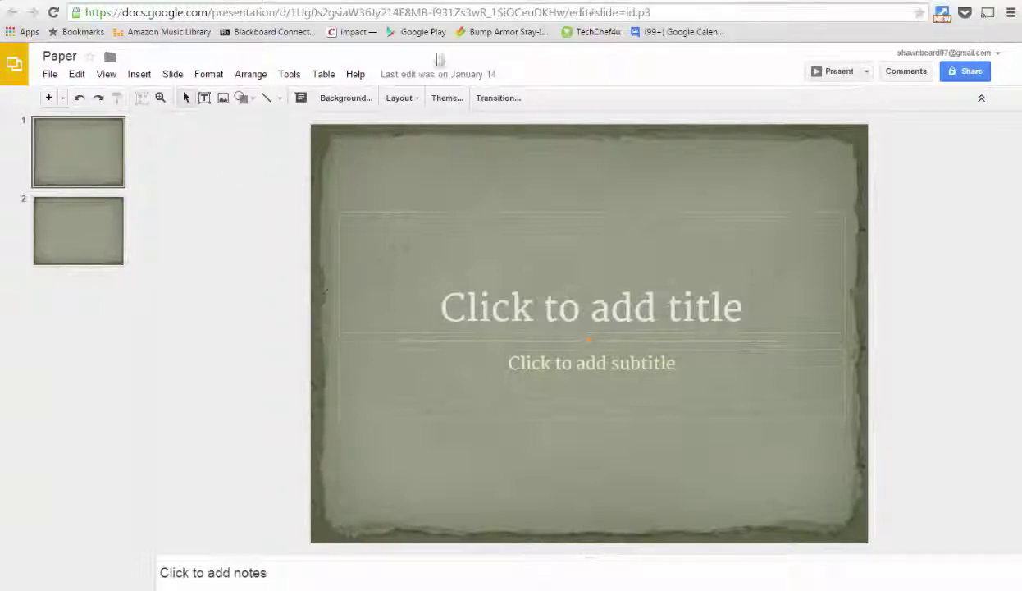
Switch to the OWLS Summit presentation, open its web publishing settings and copy the published link
{"action": "left_click", "coordinate": [483, 2]}
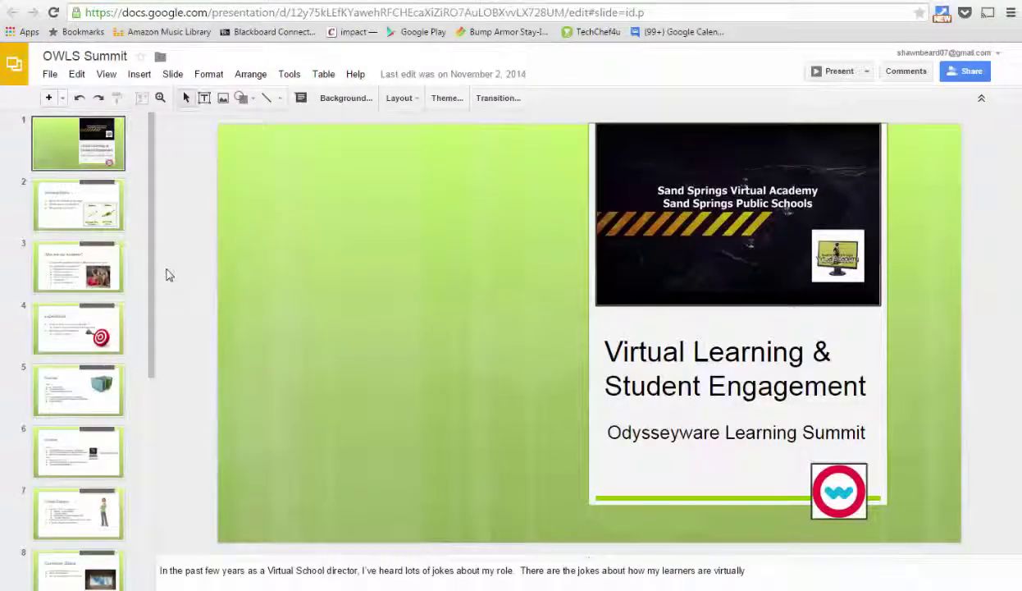
{"action": "left_click", "coordinate": [50, 75]}
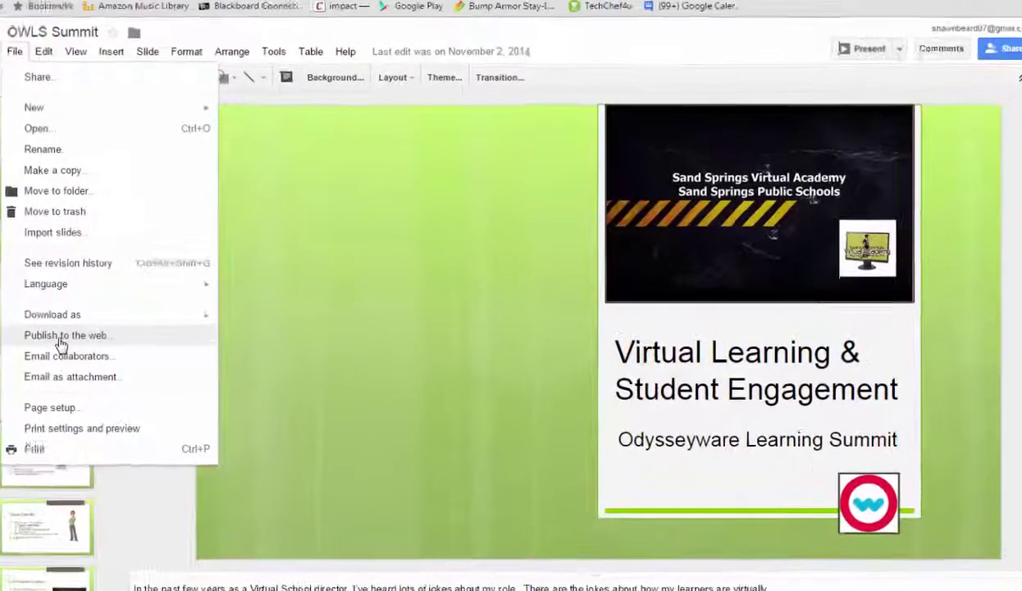
{"action": "left_click", "coordinate": [92, 335]}
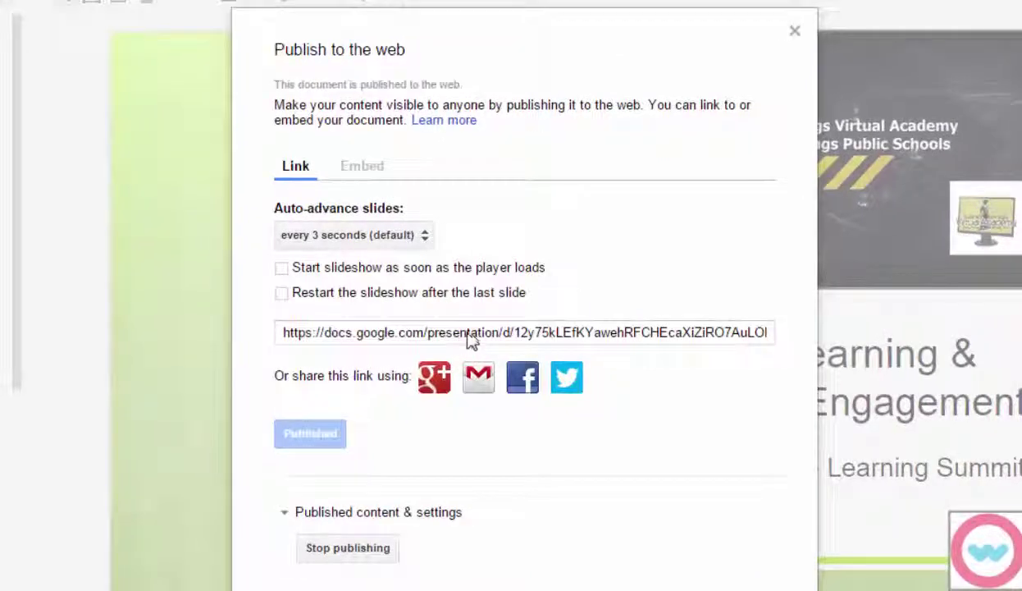
{"action": "left_click", "coordinate": [389, 339]}
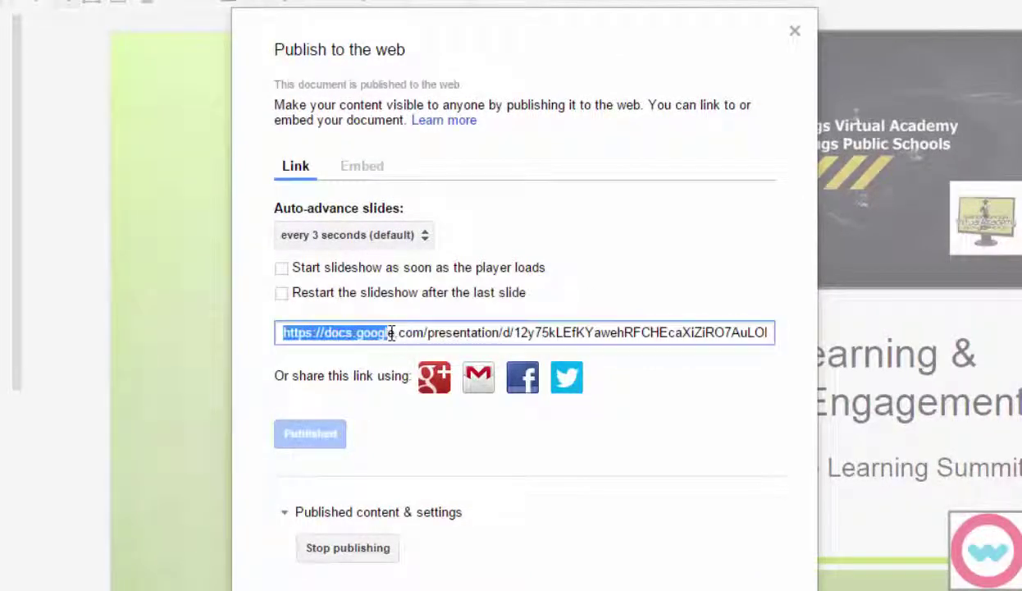
{"action": "double_click", "coordinate": [389, 337]}
{"action": "left_click", "coordinate": [392, 333]}
{"action": "right_click", "coordinate": [392, 333]}
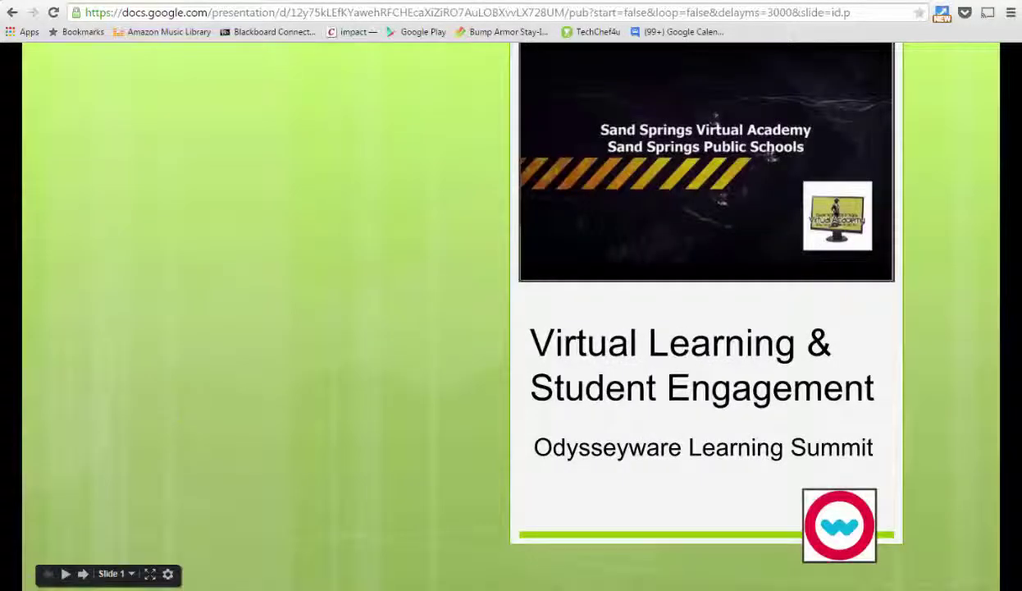
Page forward and back through the published OWLS Summit slideshow to check how it displays in the browser
{"action": "left_click", "coordinate": [83, 574]}
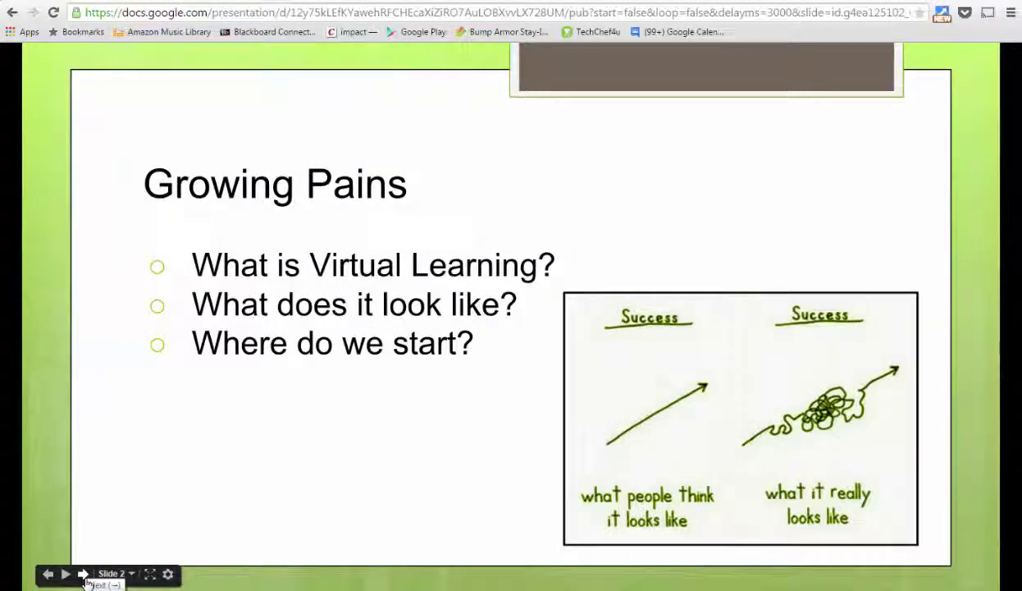
{"action": "left_click", "coordinate": [83, 573]}
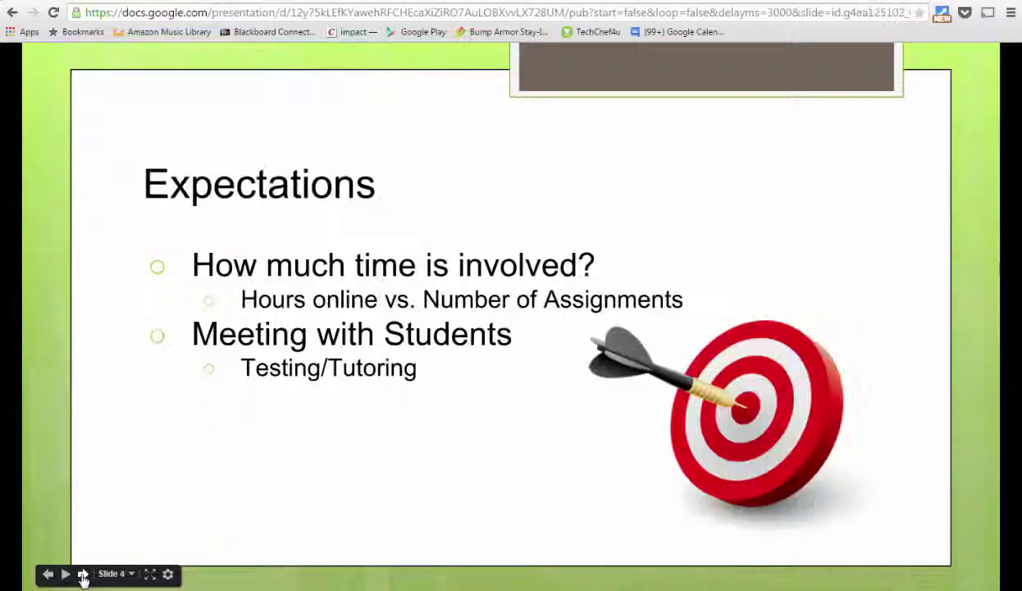
{"action": "left_click", "coordinate": [82, 574]}
{"action": "left_click", "coordinate": [48, 574]}
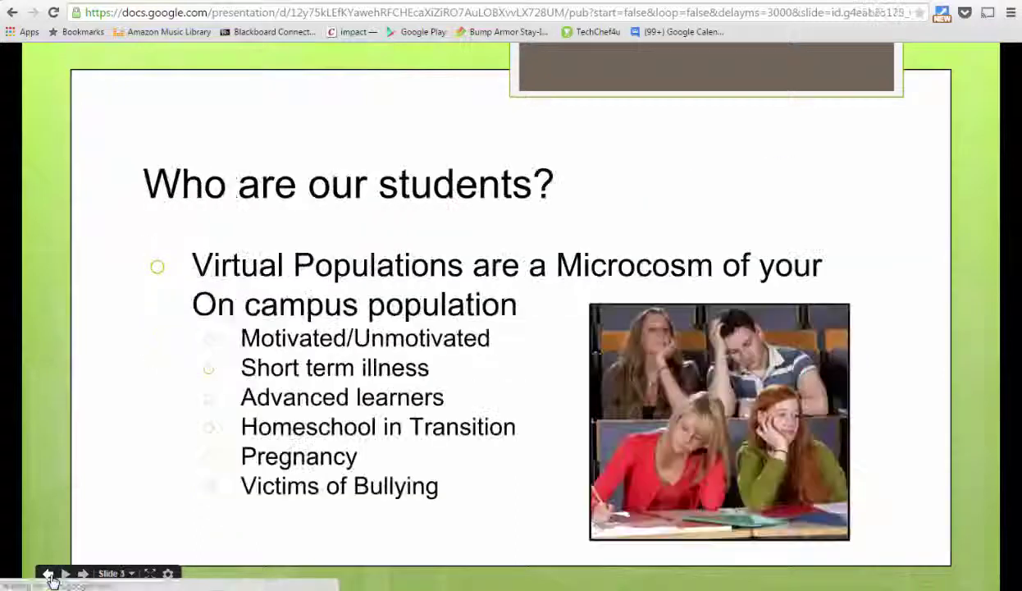
{"action": "left_click", "coordinate": [49, 575]}
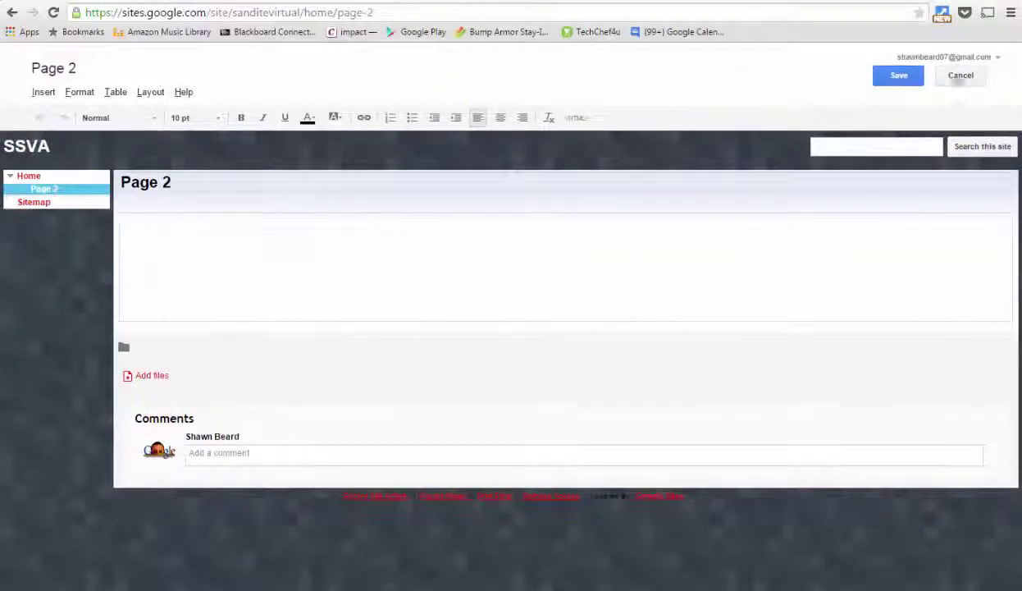
Cancel the current edit of Page 2 on the SSVA site, reopen the page for editing and open its HTML source
{"action": "left_click", "coordinate": [960, 77]}
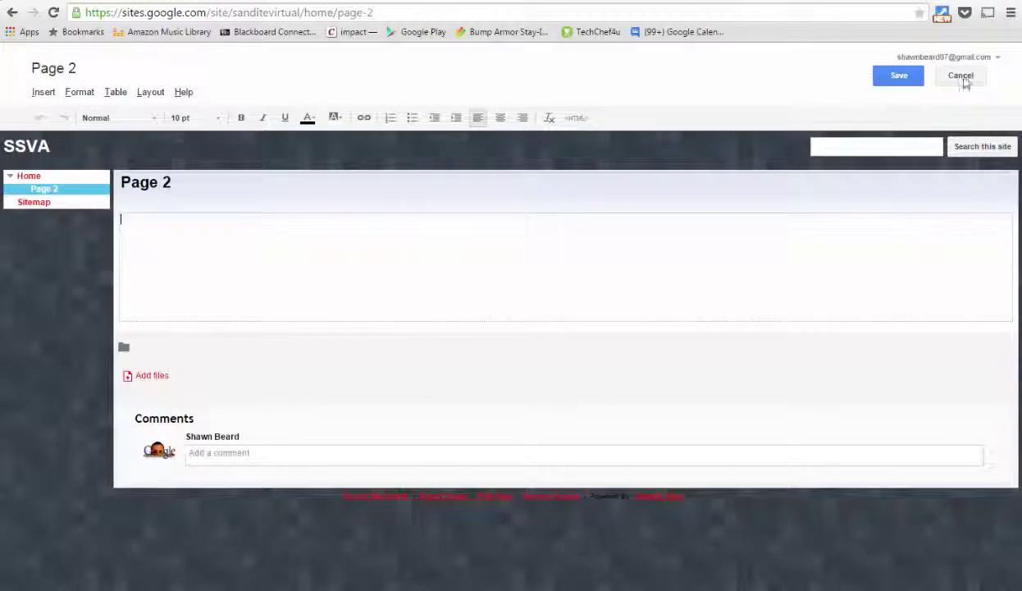
{"action": "left_click", "coordinate": [962, 76]}
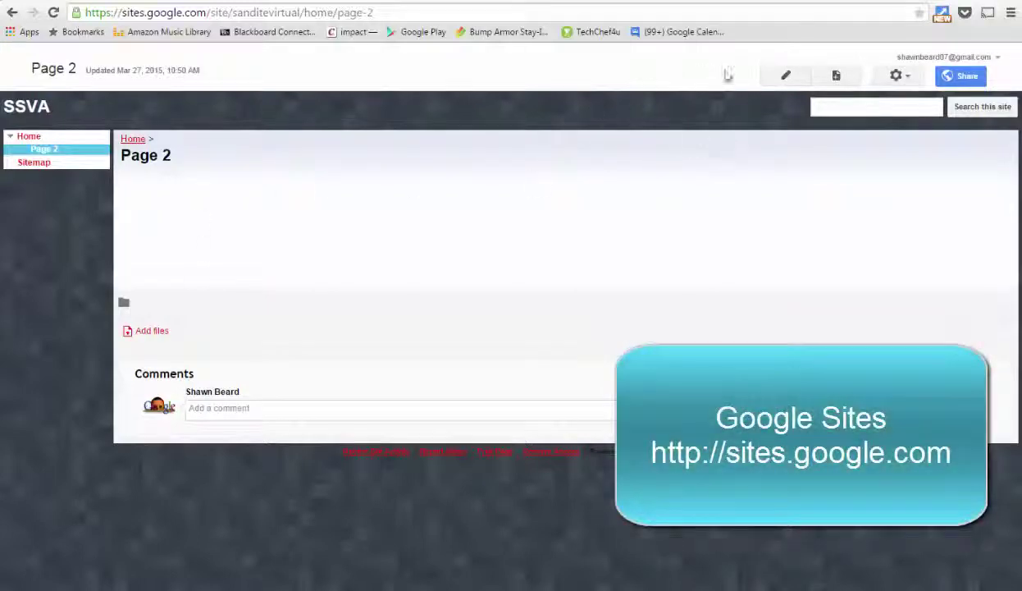
{"action": "left_click", "coordinate": [785, 76]}
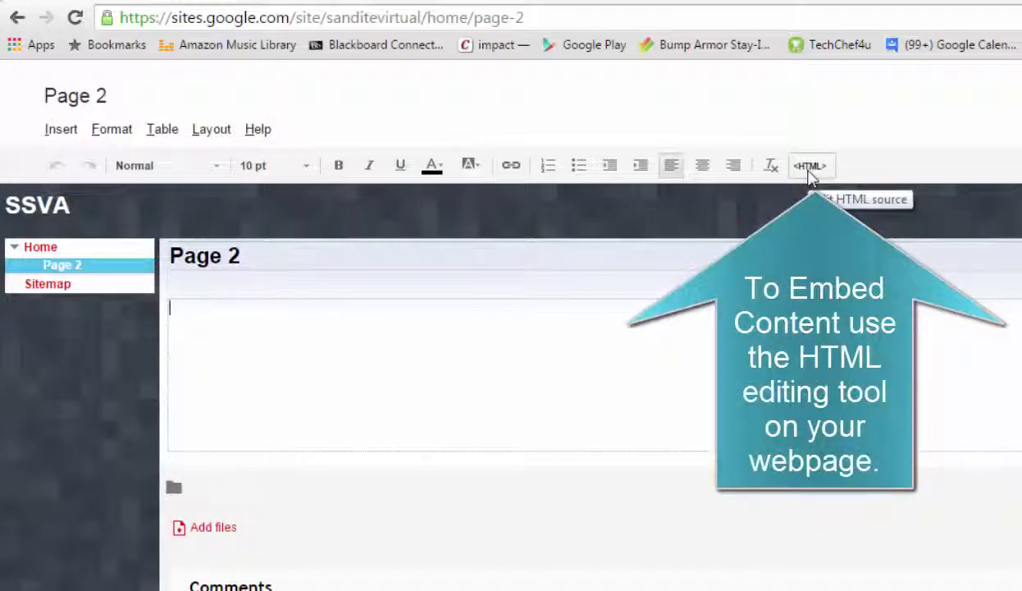
{"action": "left_click", "coordinate": [809, 167]}
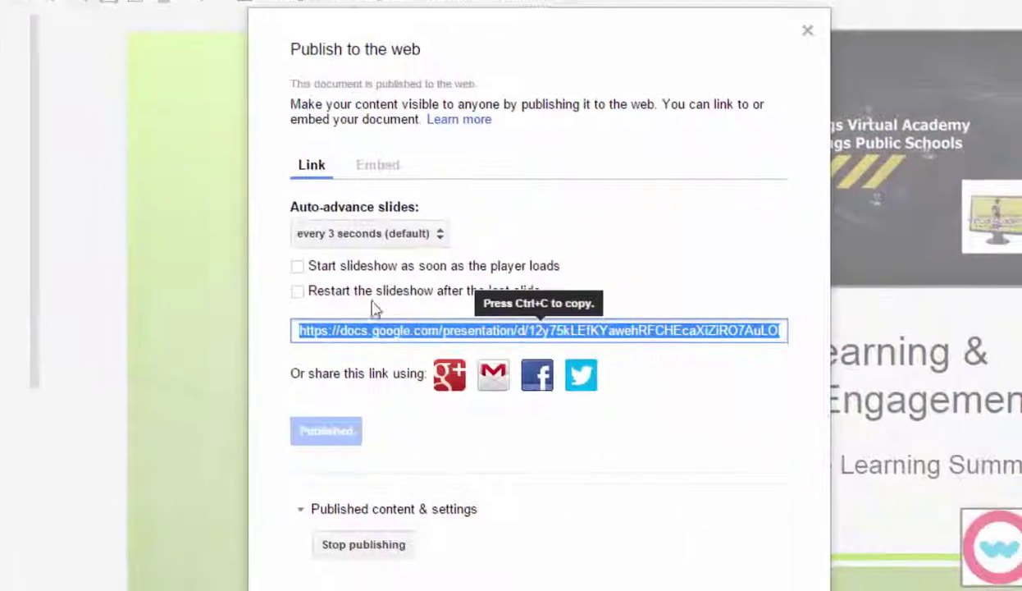
Set the OWLS Summit embed code to start when the player loads and restart after the last slide, then copy the code
{"action": "left_click", "coordinate": [379, 168]}
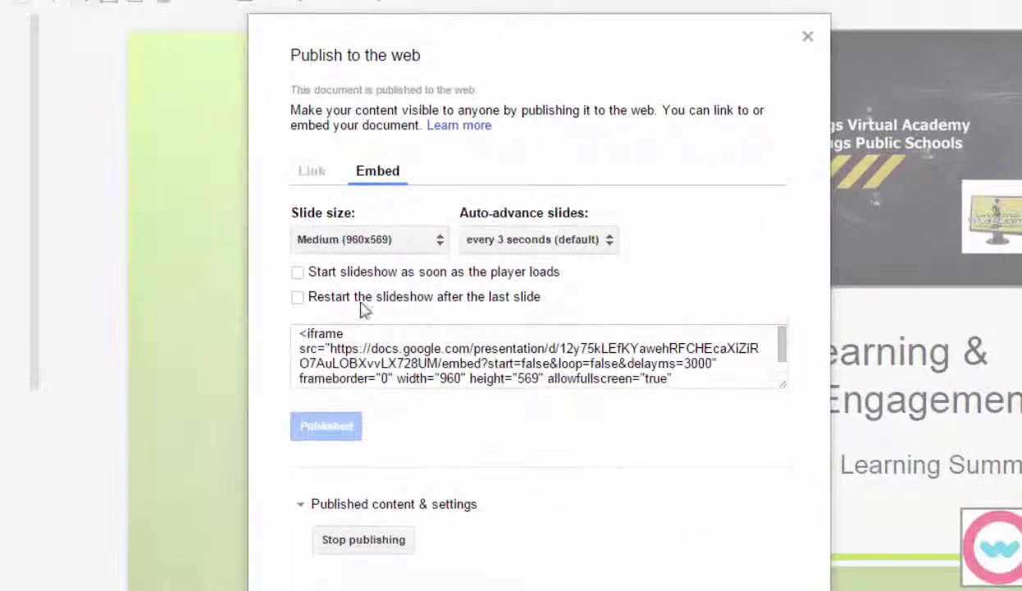
{"action": "left_click", "coordinate": [297, 274]}
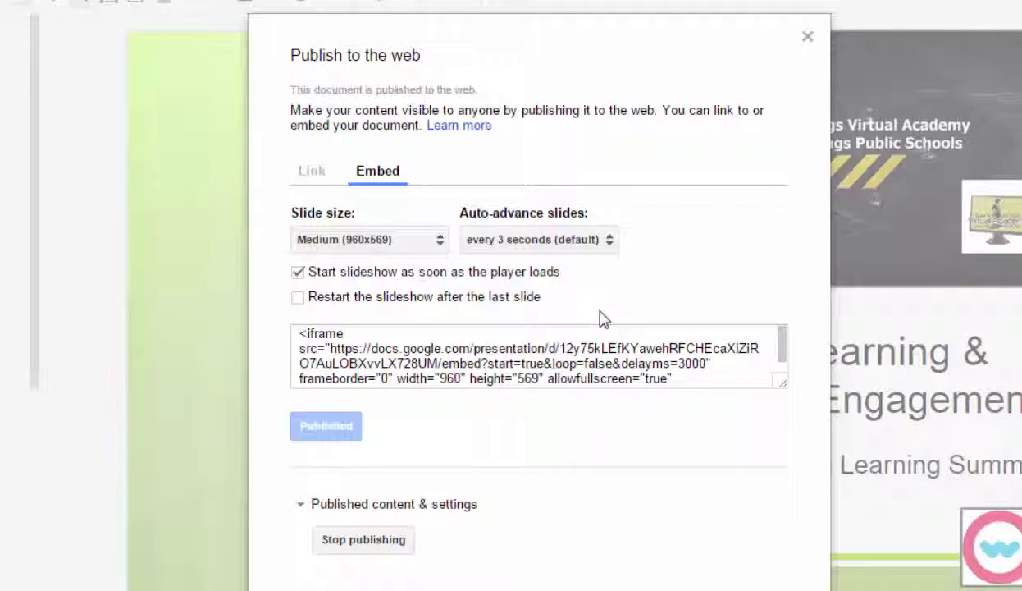
{"action": "left_click", "coordinate": [298, 297]}
{"action": "left_click", "coordinate": [675, 338]}
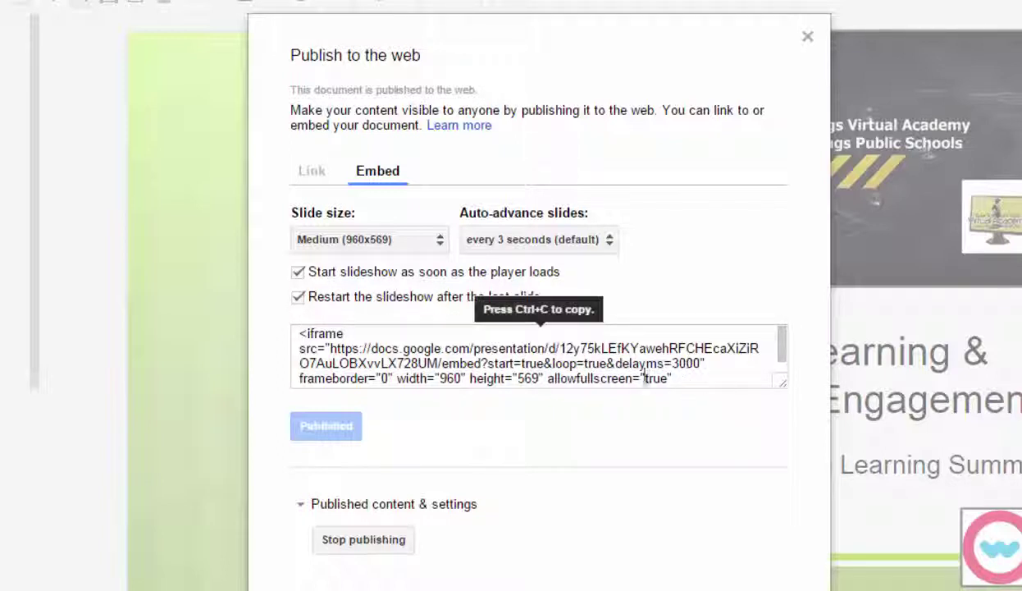
{"action": "left_click", "coordinate": [454, 348]}
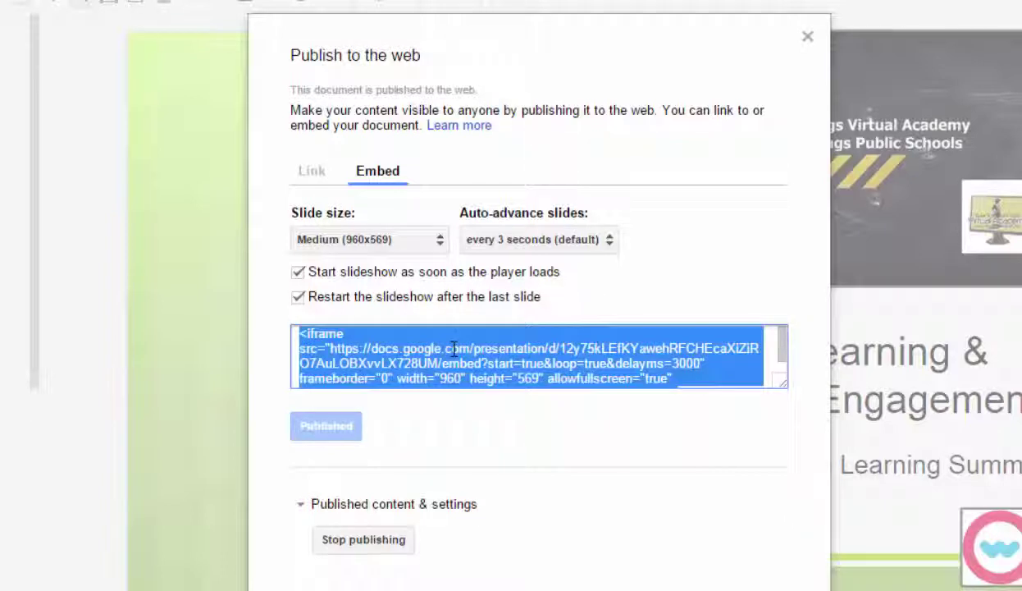
{"action": "right_click", "coordinate": [454, 348]}
{"action": "left_click", "coordinate": [497, 369]}
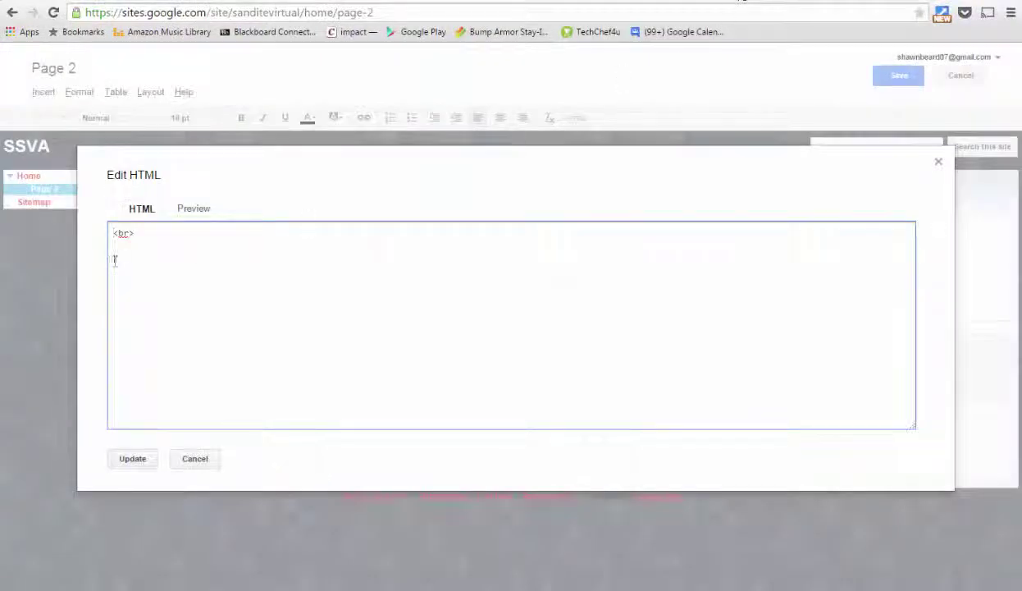
Paste the iframe embed code before the <br> tag in Page 2's HTML source, update it and save the page
{"action": "right_click", "coordinate": [114, 233]}
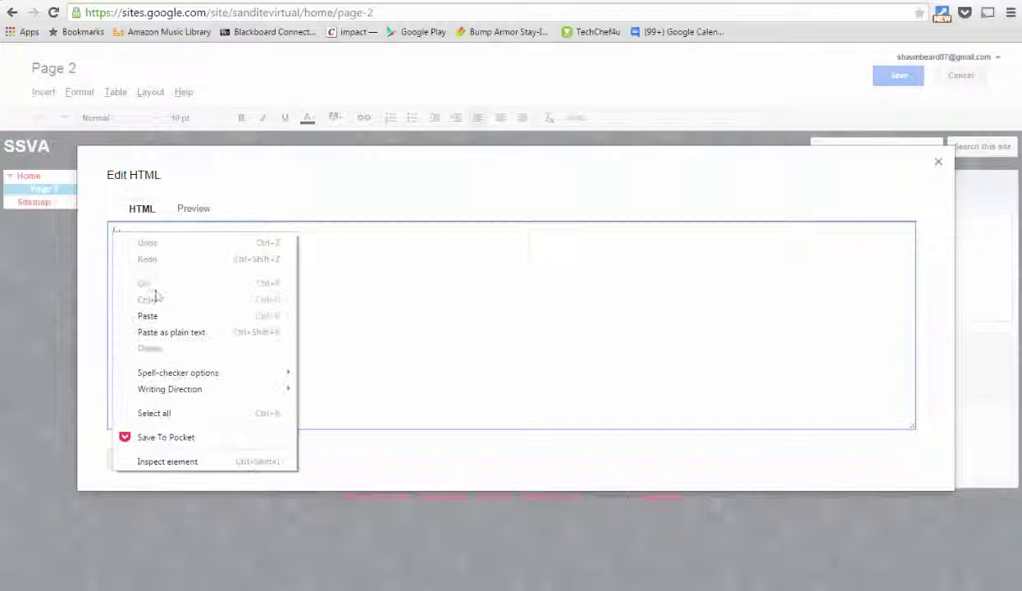
{"action": "left_click", "coordinate": [156, 318]}
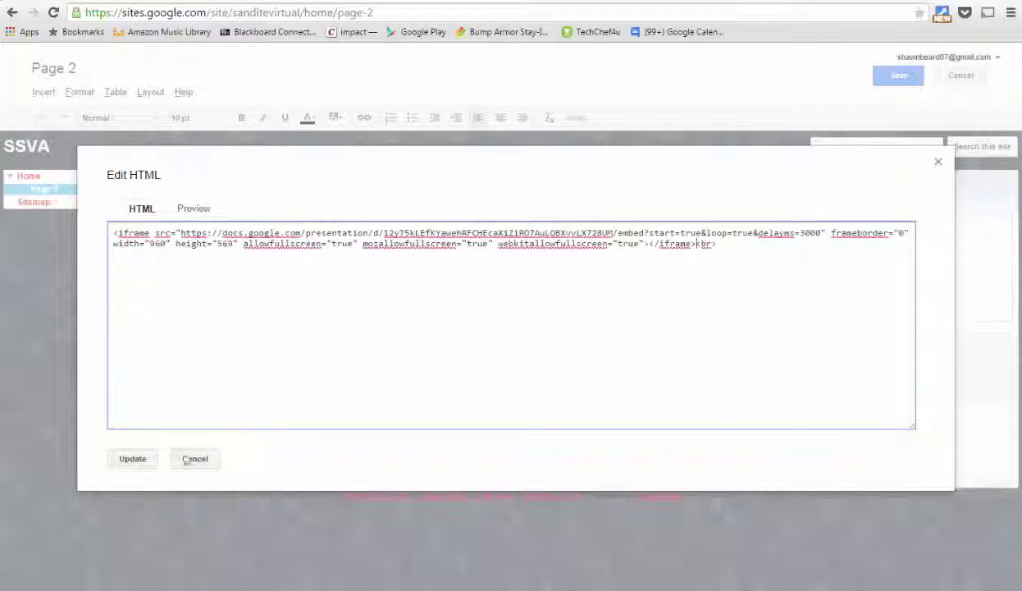
{"action": "left_click", "coordinate": [132, 459]}
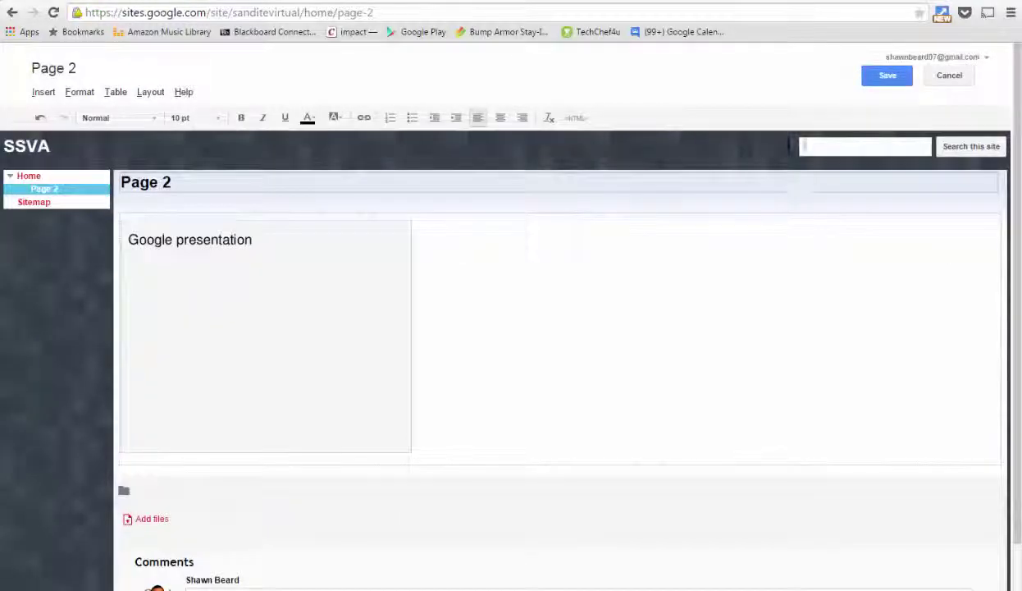
{"action": "left_click", "coordinate": [882, 79]}
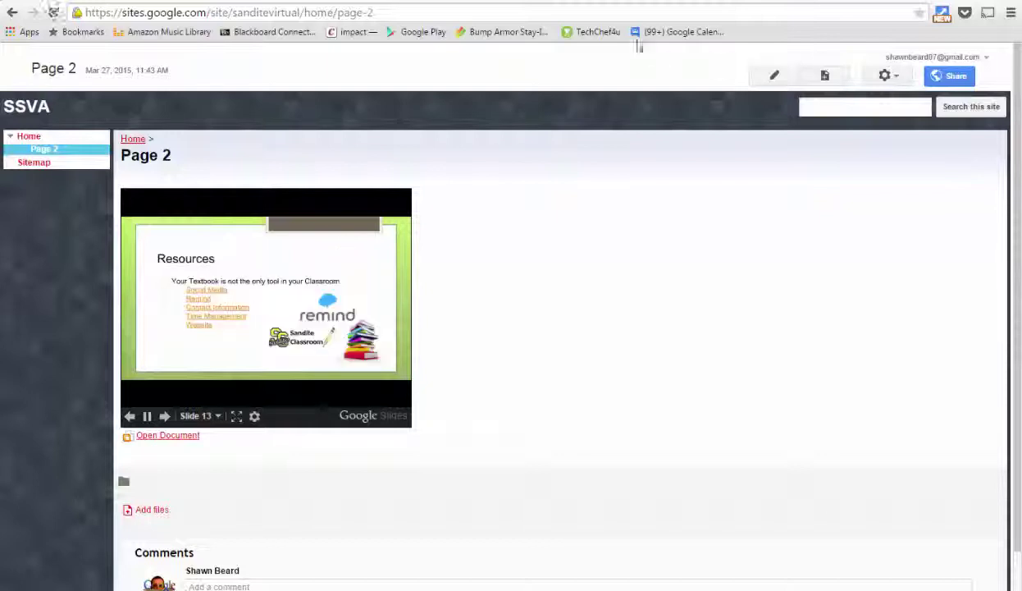
Close the OWLS Summit presentation's Publish to the web dialog and switch to the CBMS Google Training document
{"action": "left_click", "coordinate": [452, 1]}
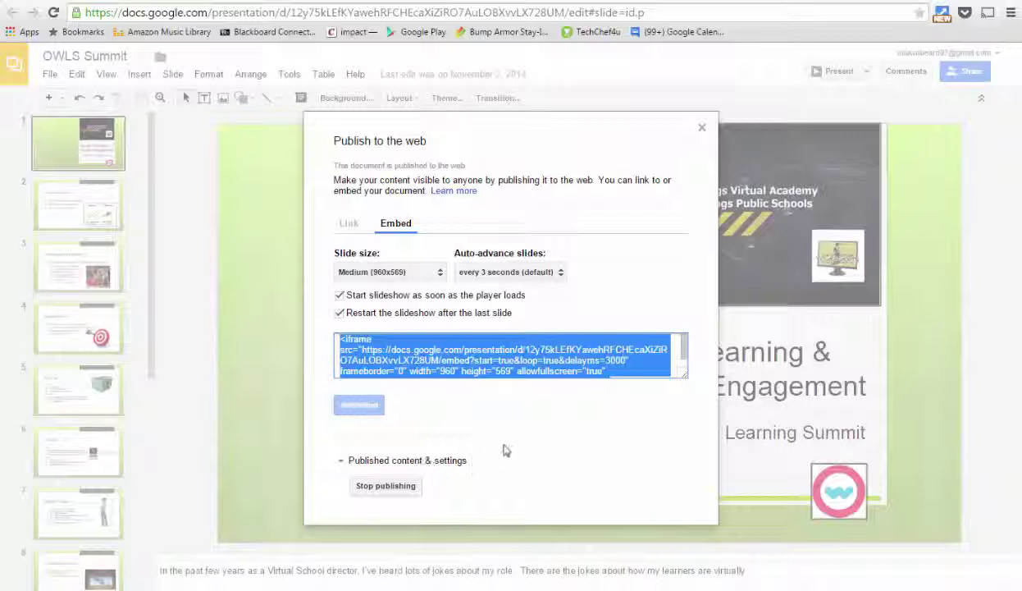
{"action": "left_click", "coordinate": [701, 129]}
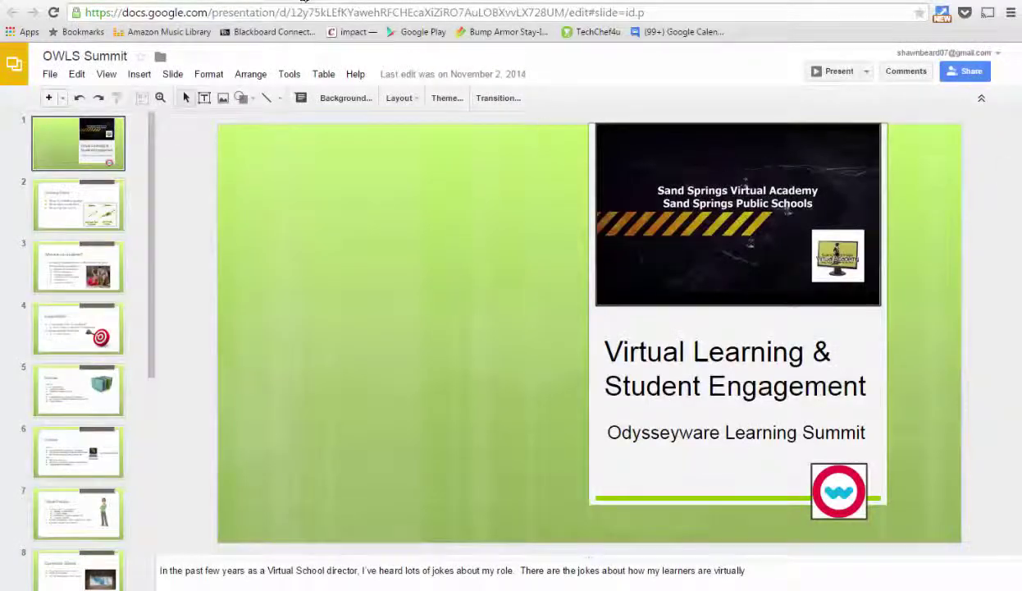
{"action": "left_click", "coordinate": [304, 3]}
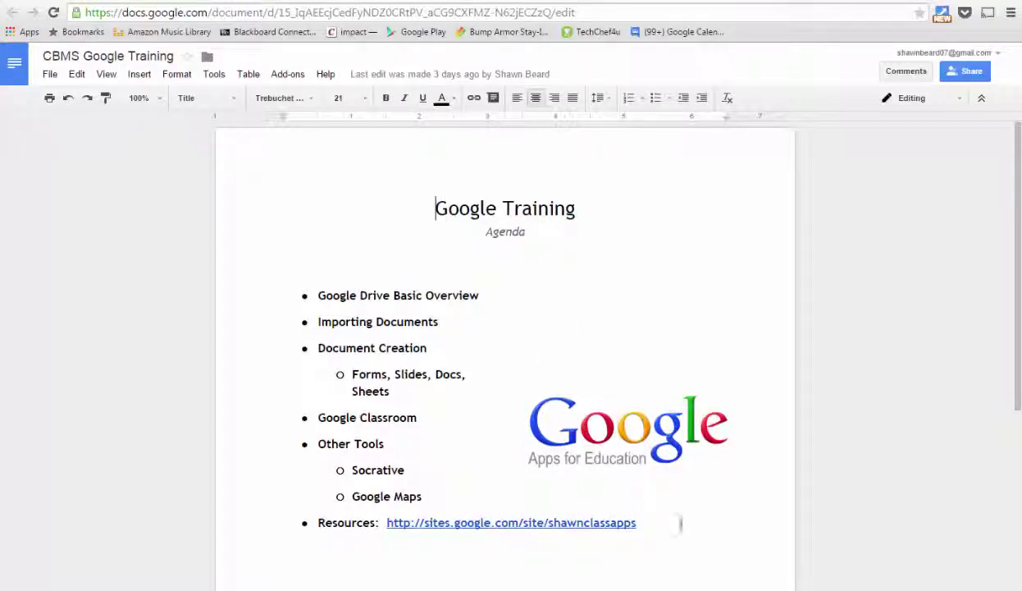
Delete the empty line below the Resources link at the end of the Google Training agenda
{"action": "scroll", "coordinate": [682, 524], "scroll_direction": "down", "scroll_amount": 1}
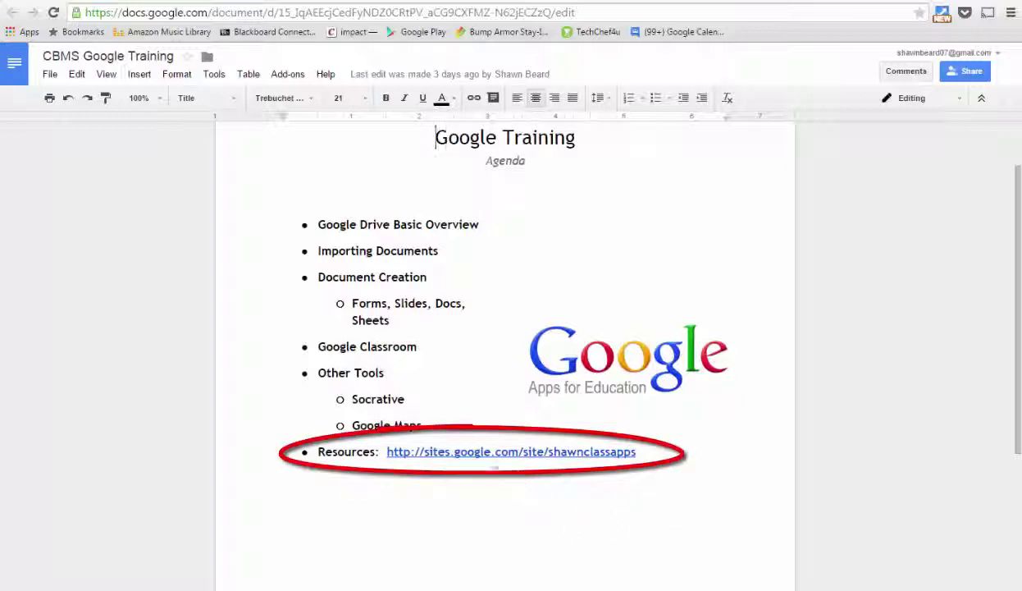
{"action": "left_click", "coordinate": [523, 452]}
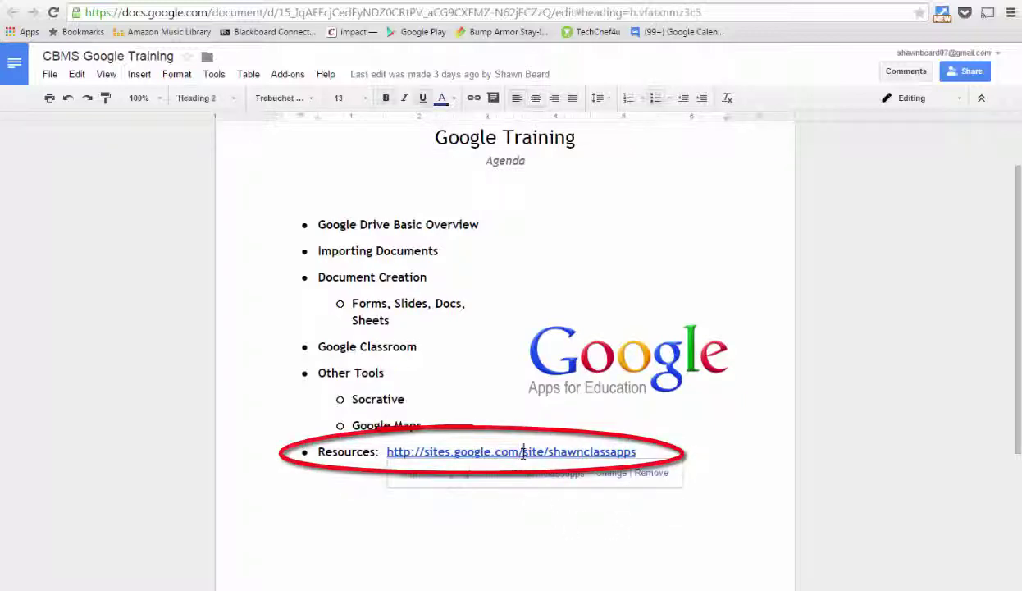
{"action": "left_click", "coordinate": [508, 502]}
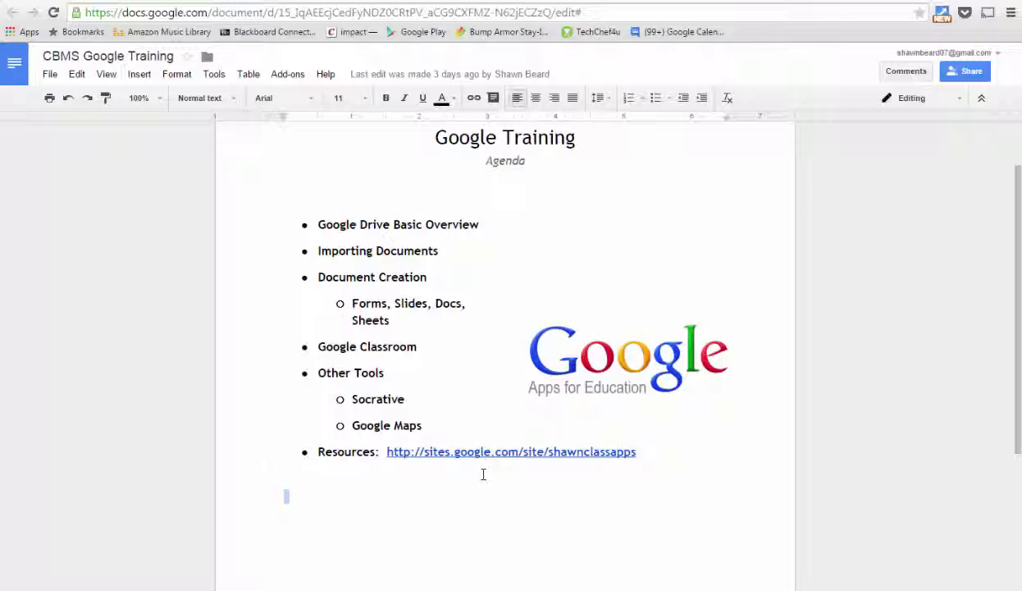
{"action": "key", "text": "BackSpace"}
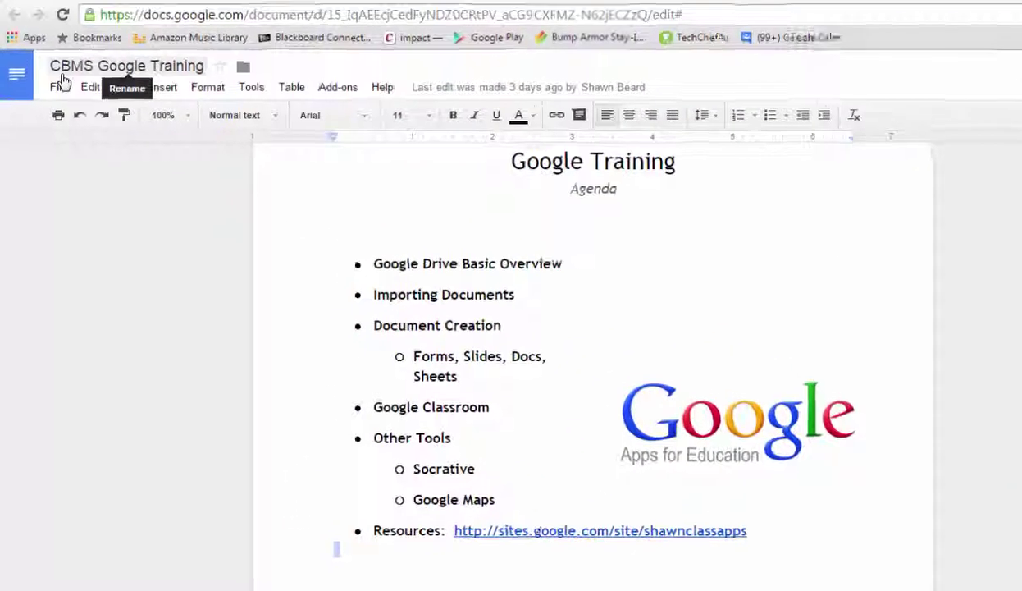
Publish the CBMS Google Training document to the web
{"action": "left_click", "coordinate": [76, 112]}
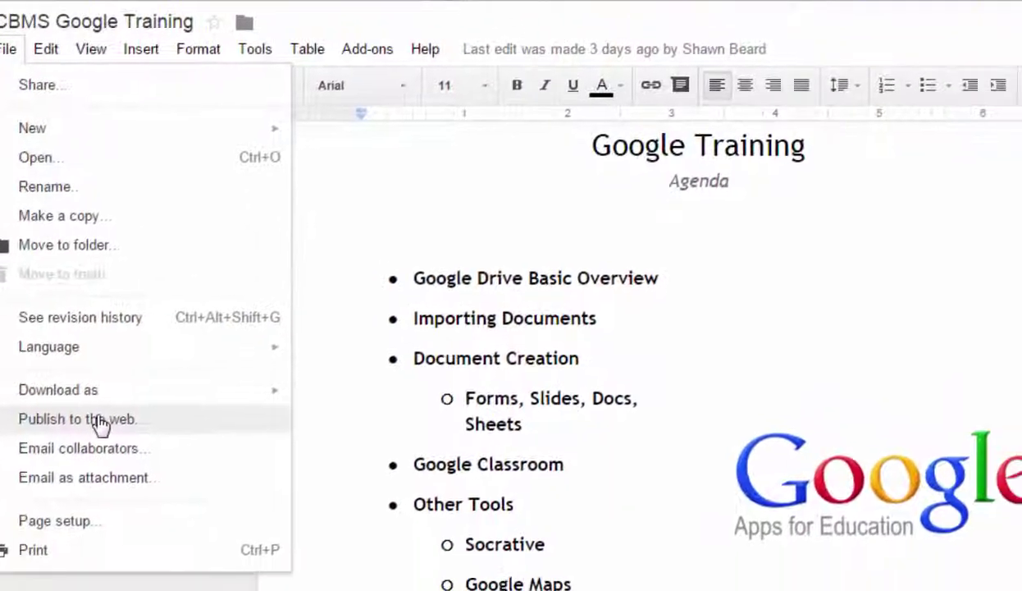
{"action": "left_click", "coordinate": [168, 484]}
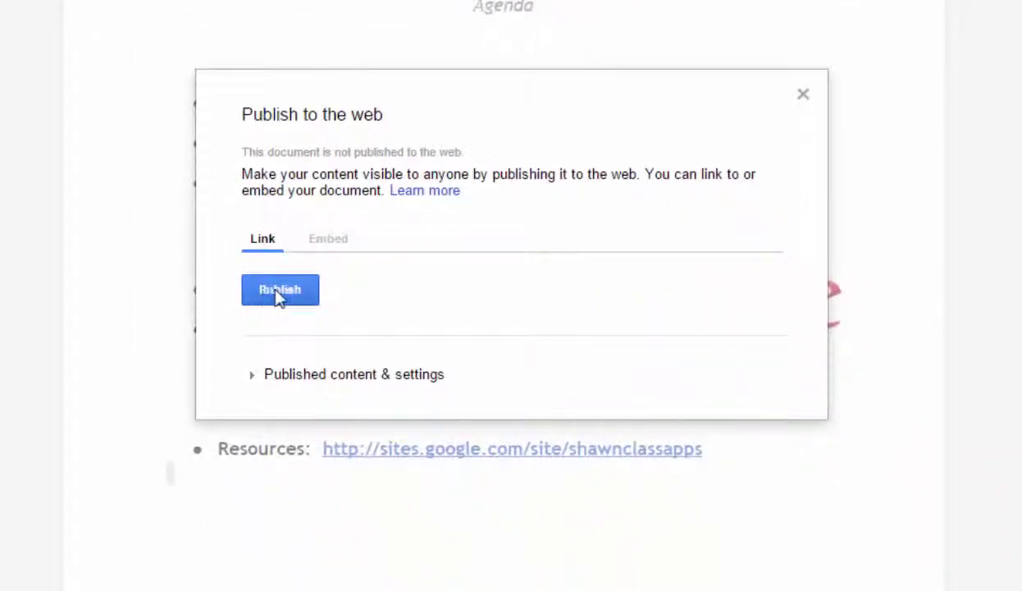
{"action": "left_click", "coordinate": [280, 289]}
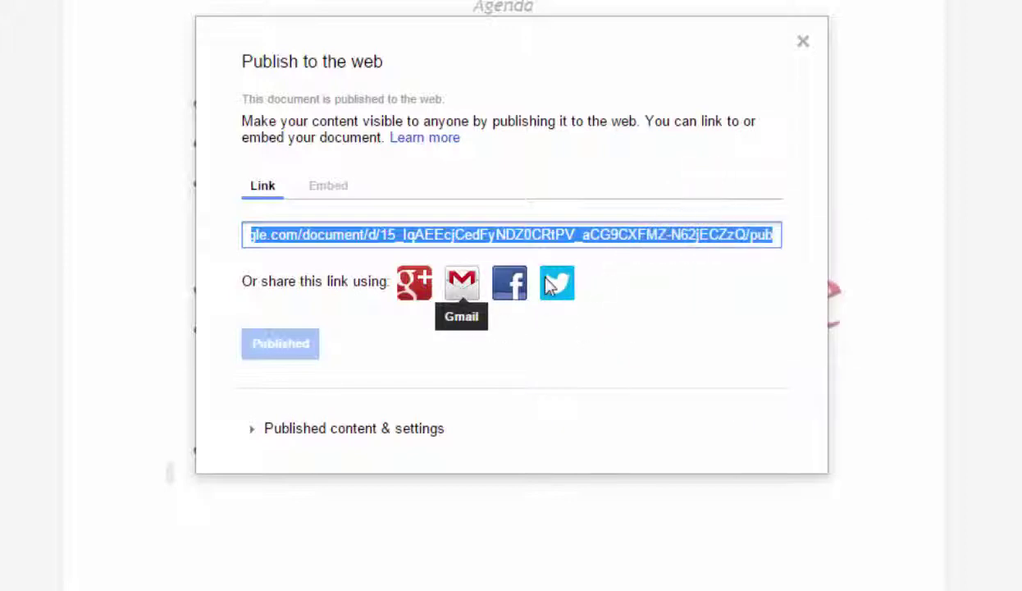
Copy the document's published link, open it in a new browser tab and try the Resources link on the published page
{"action": "right_click", "coordinate": [627, 240]}
{"action": "left_click", "coordinate": [677, 263]}
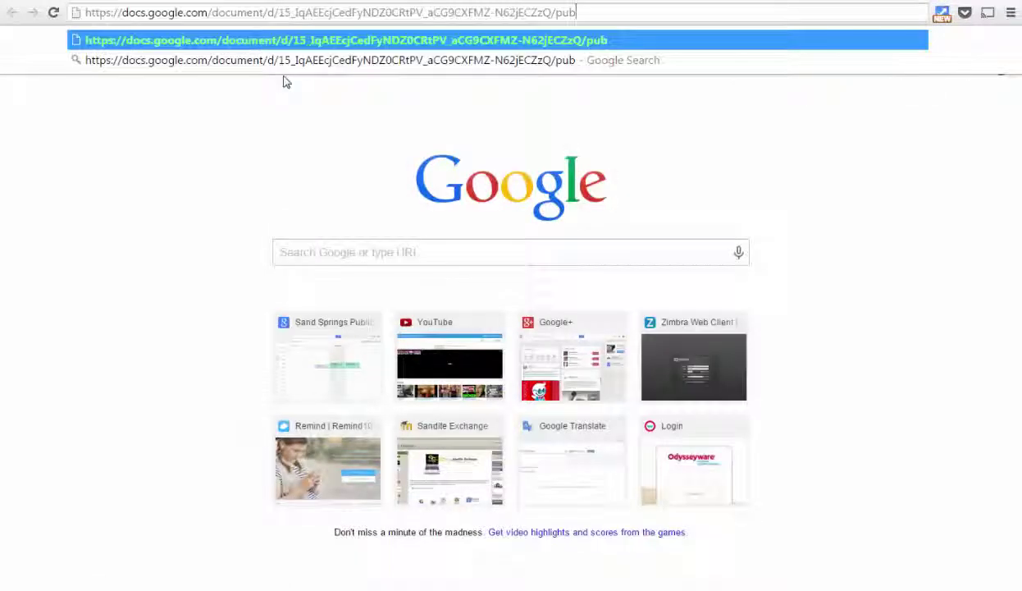
{"action": "key", "text": "Return"}
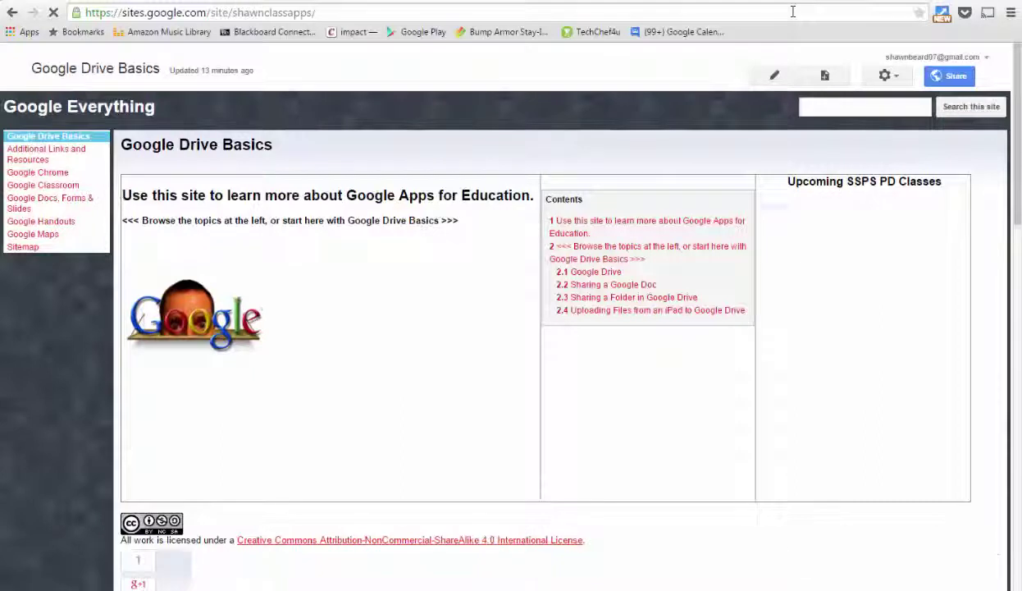
{"action": "left_click", "coordinate": [12, 13]}
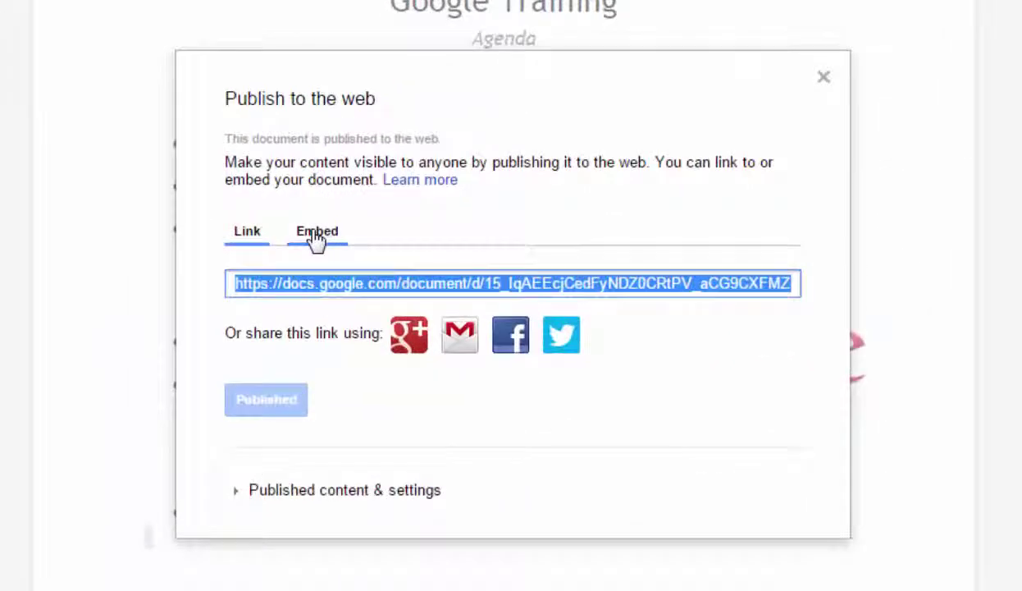
Display the embed code of the published Google Training document and copy it
{"action": "left_click", "coordinate": [317, 236]}
{"action": "left_click", "coordinate": [384, 305]}
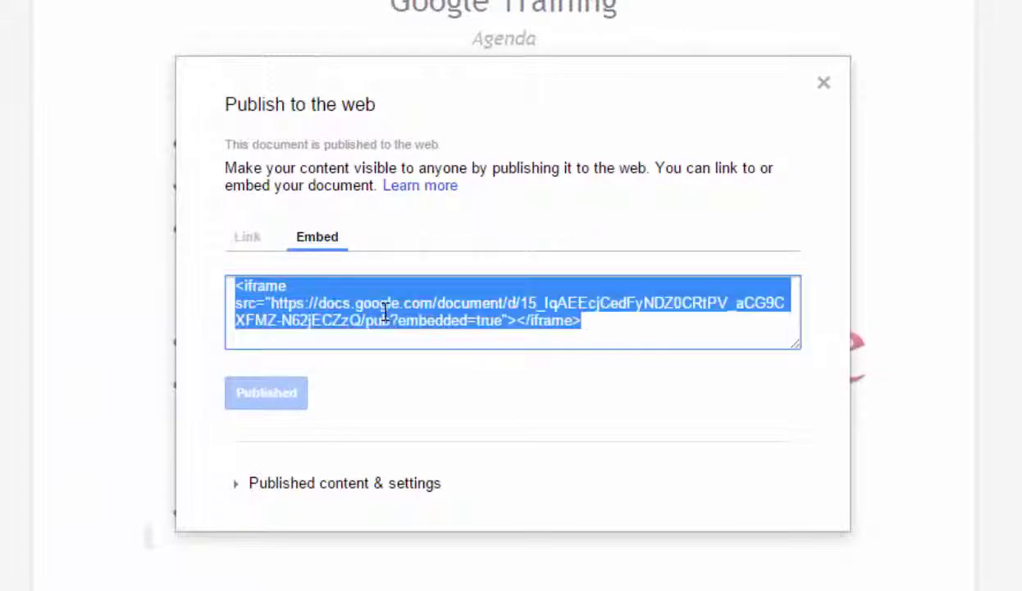
{"action": "right_click", "coordinate": [388, 311]}
{"action": "left_click", "coordinate": [422, 329]}
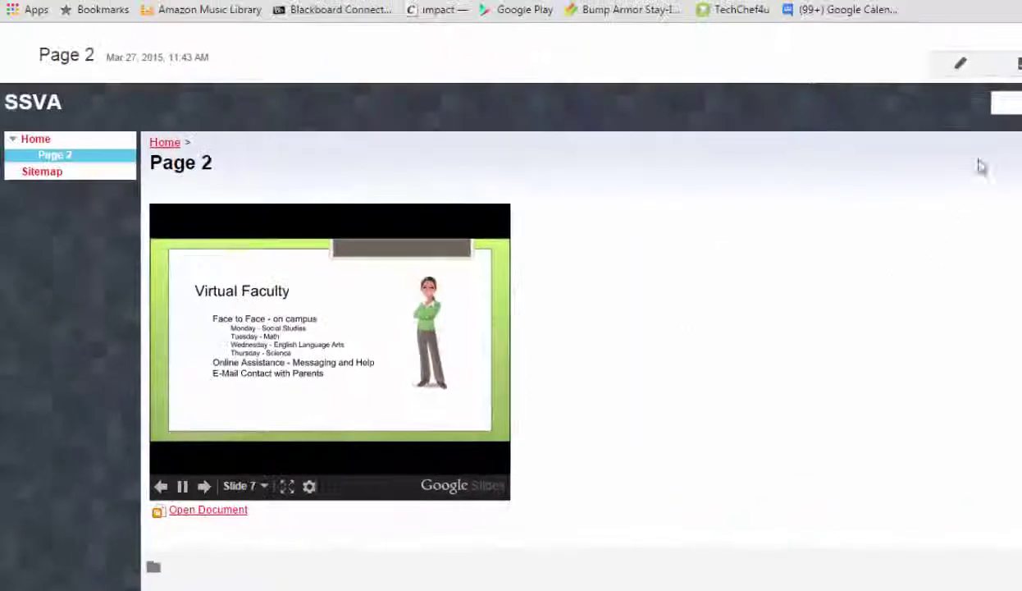
Open Page 2 of the SSVA site for editing and add a new line below the Google presentation
{"action": "left_click", "coordinate": [961, 64]}
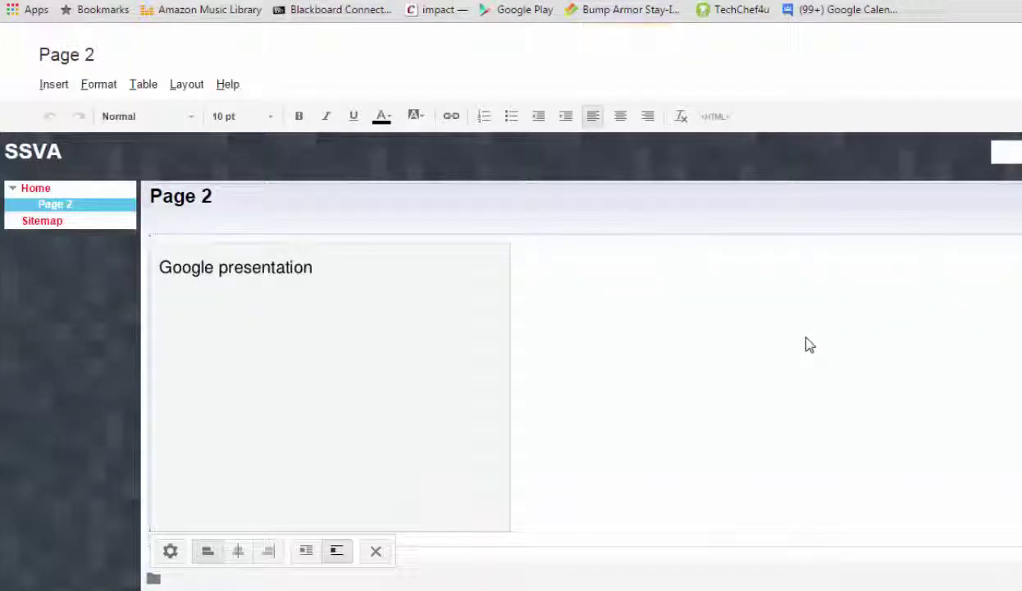
{"action": "left_click", "coordinate": [556, 409]}
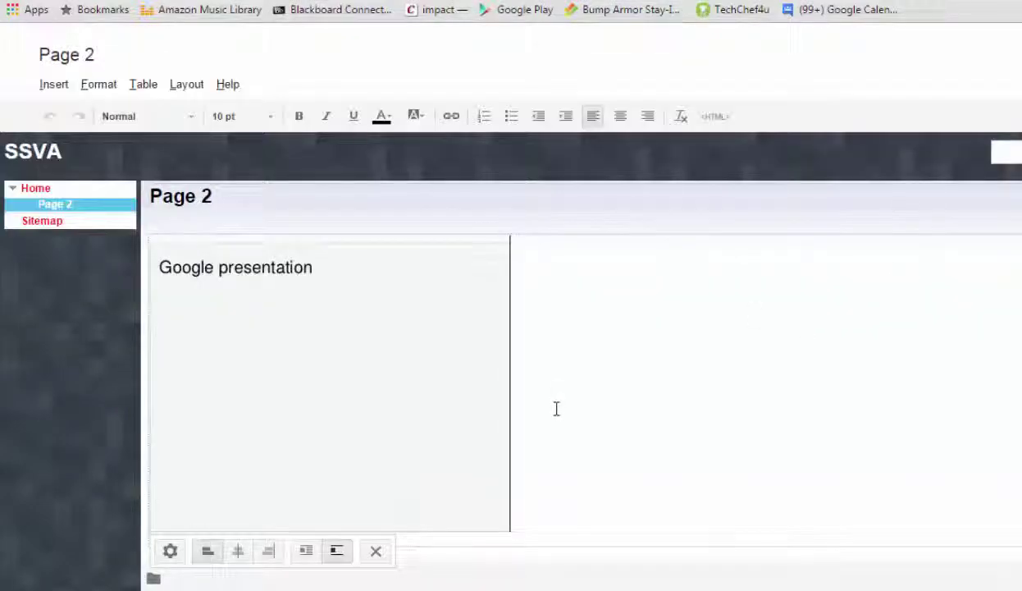
{"action": "key", "text": "Return"}
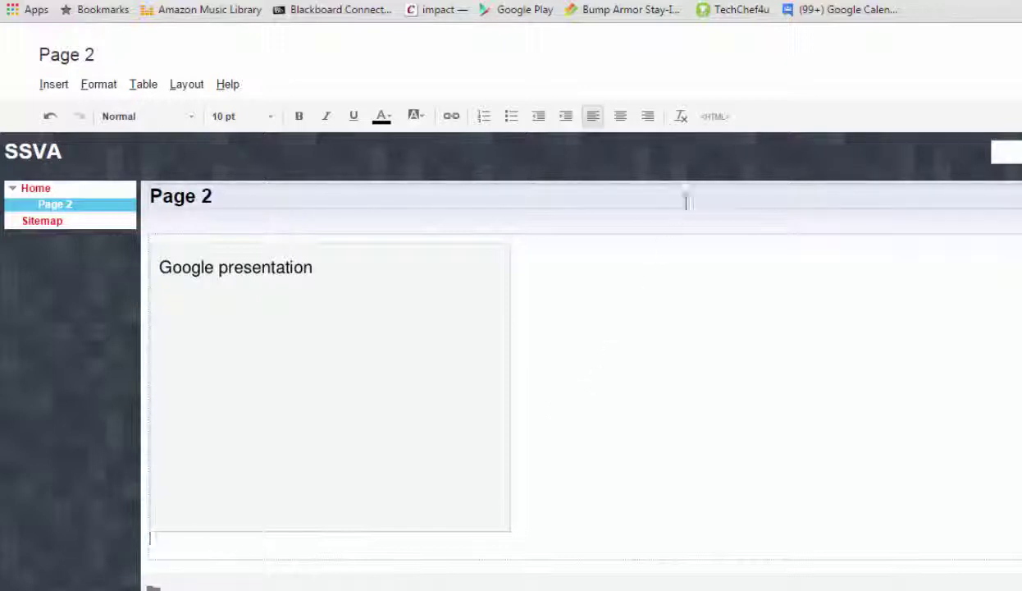
Check Page 2's HTML source, cancel out of it and enter the placeholder word Frog on a new line below the presentation
{"action": "left_click", "coordinate": [711, 119]}
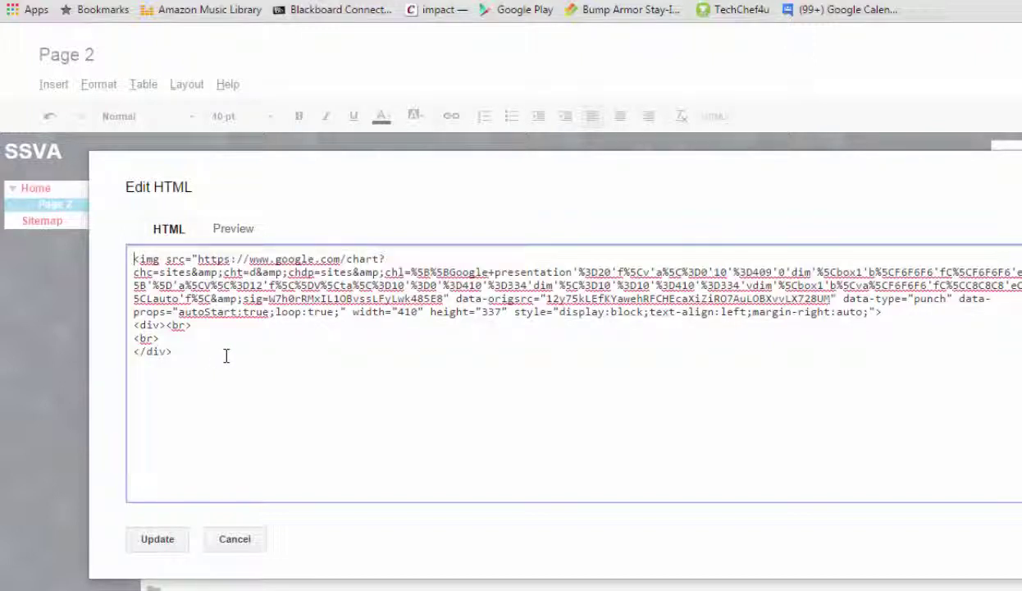
{"action": "left_click", "coordinate": [256, 540]}
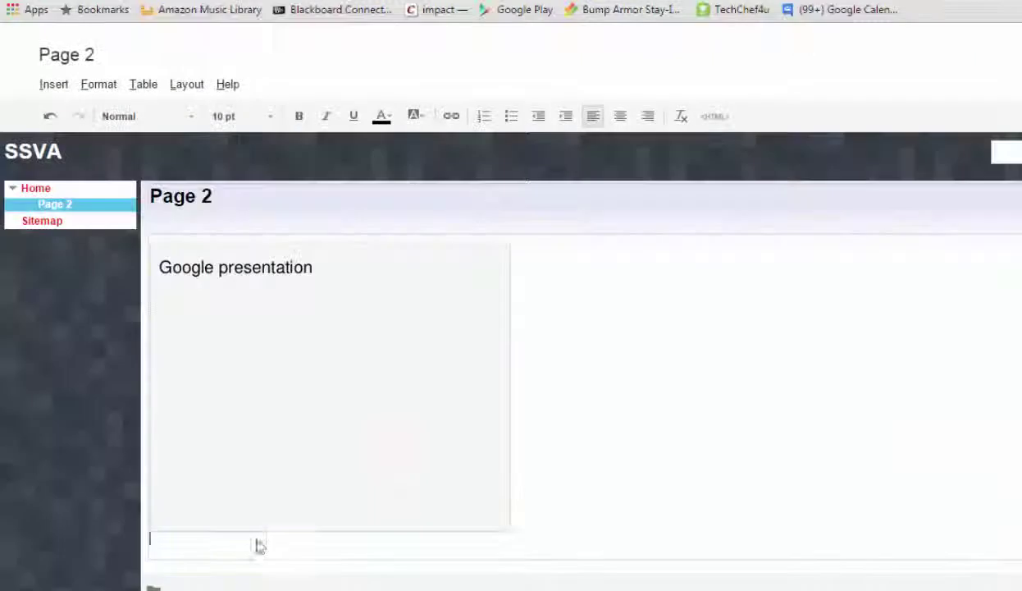
{"action": "key", "text": "Return"}
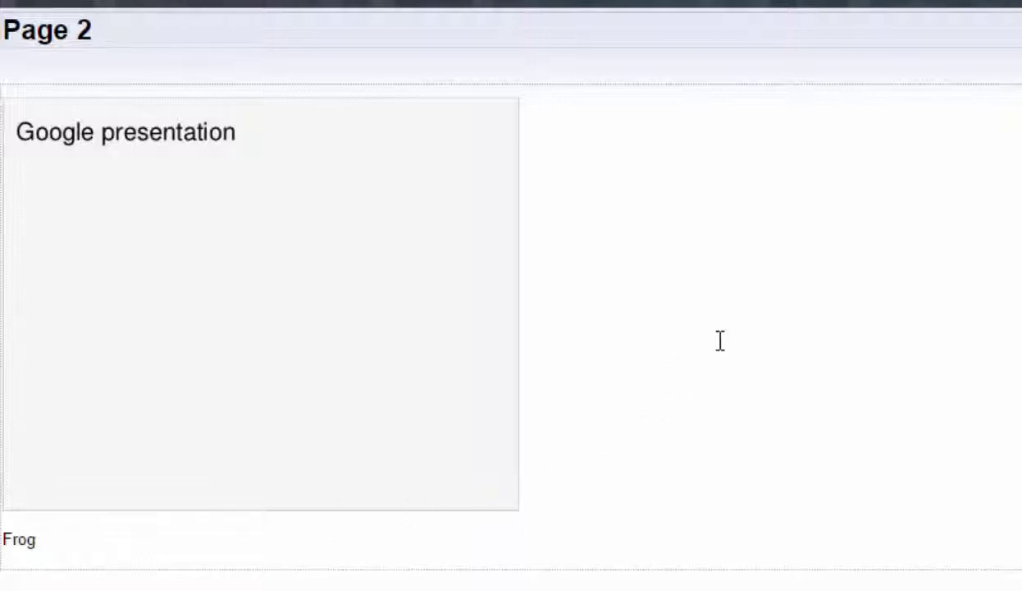
Replace the word Frog in Page 2's HTML source with the document's iframe embed code, update it and save the page
{"action": "left_click", "coordinate": [763, 58]}
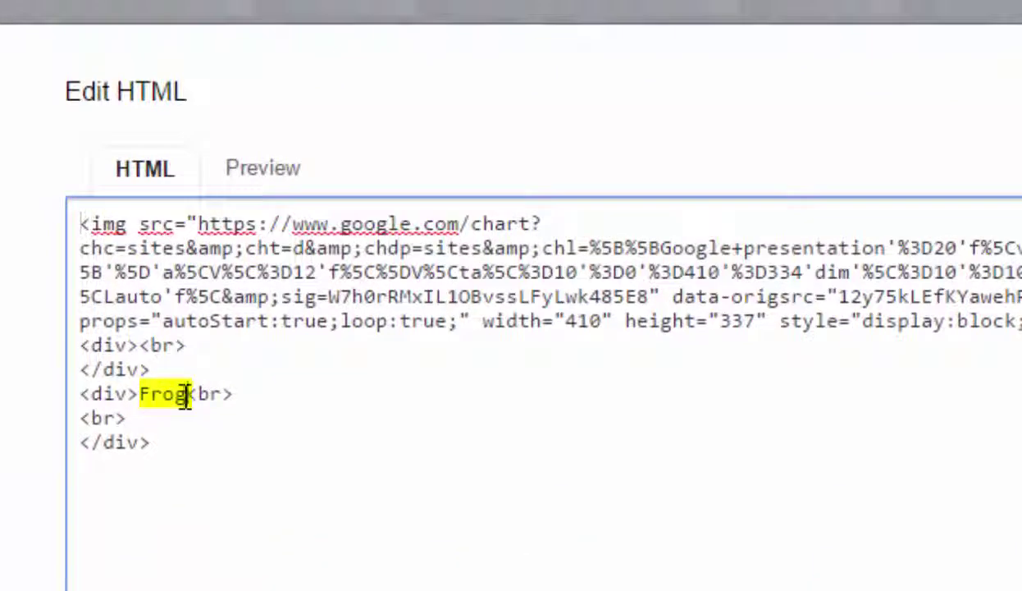
{"action": "left_click_drag", "start_coordinate": [188, 395], "coordinate": [146, 406]}
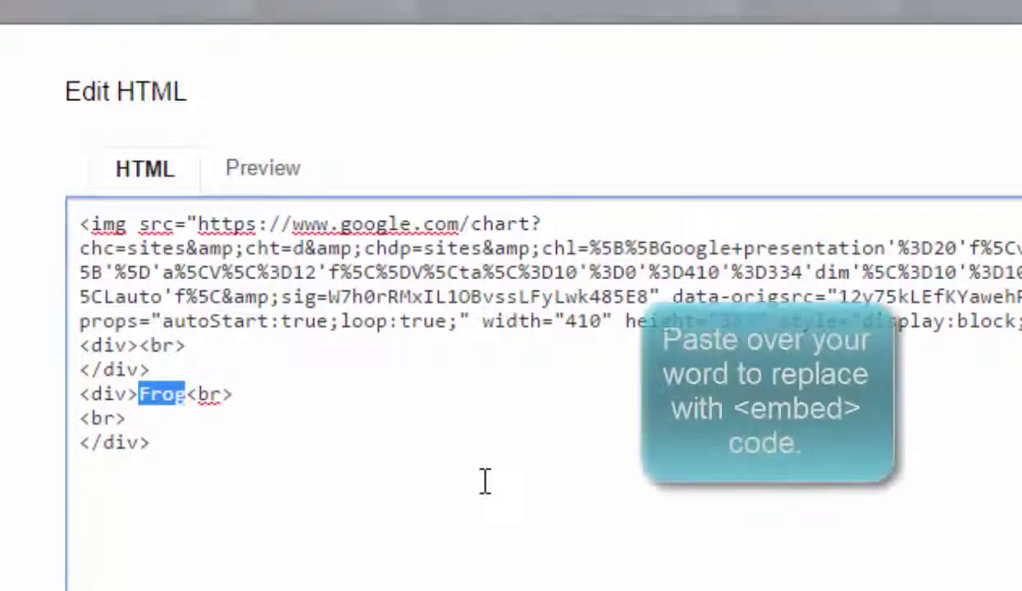
{"action": "key", "text": "ctrl+v"}
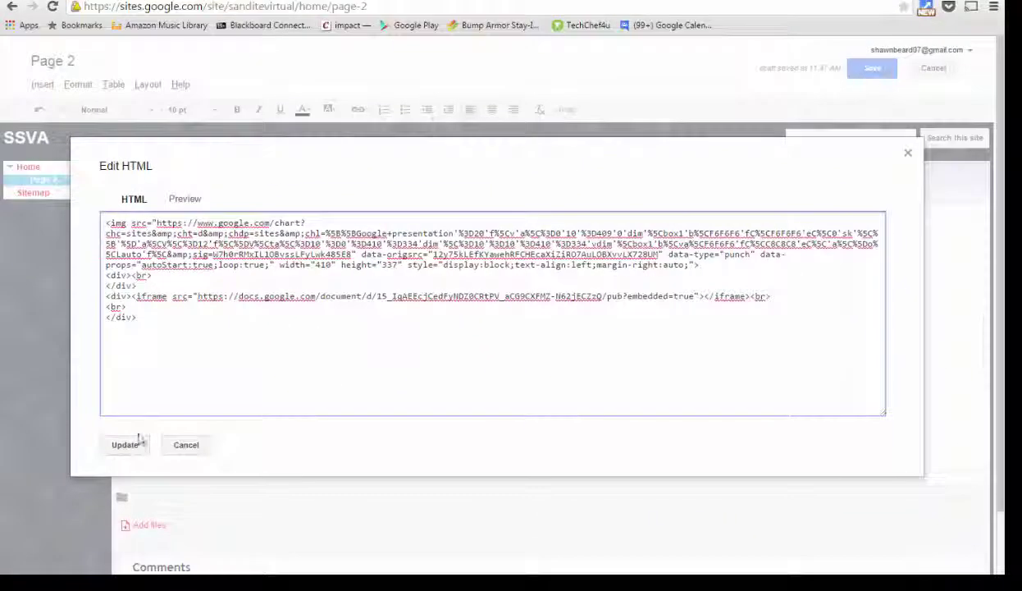
{"action": "left_click", "coordinate": [125, 445]}
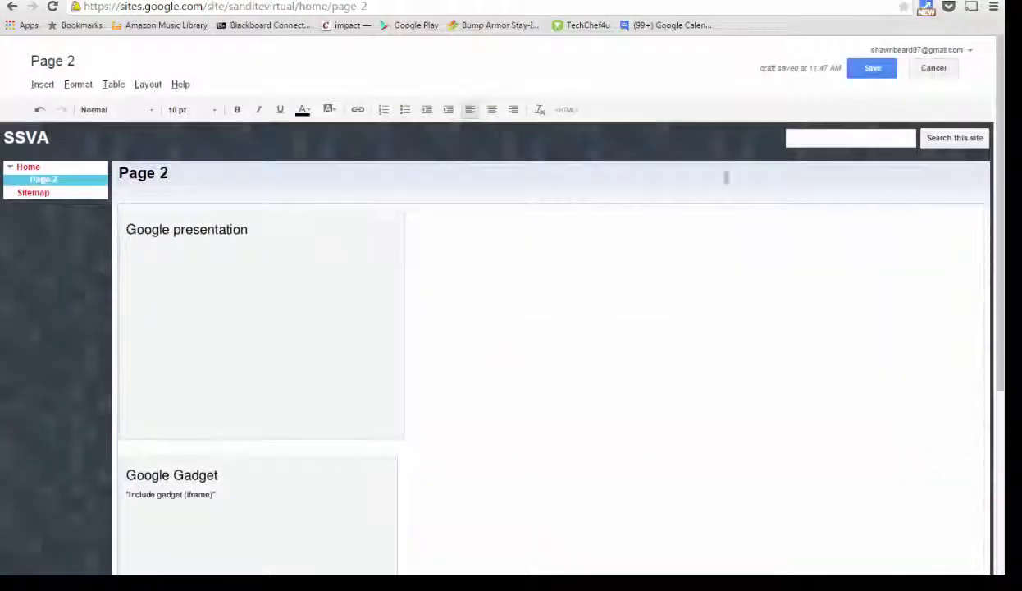
{"action": "left_click", "coordinate": [858, 74]}
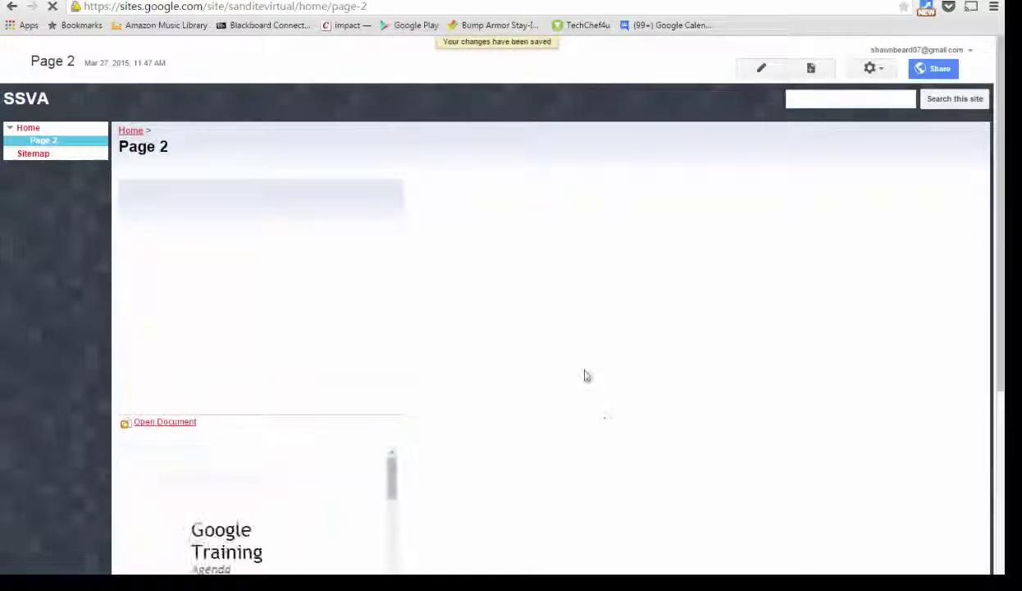
Scroll through the embedded Google Training document on Page 2 vertically and horizontally to check how it fits its frame
{"action": "scroll", "coordinate": [585, 371], "scroll_direction": "down", "scroll_amount": 3}
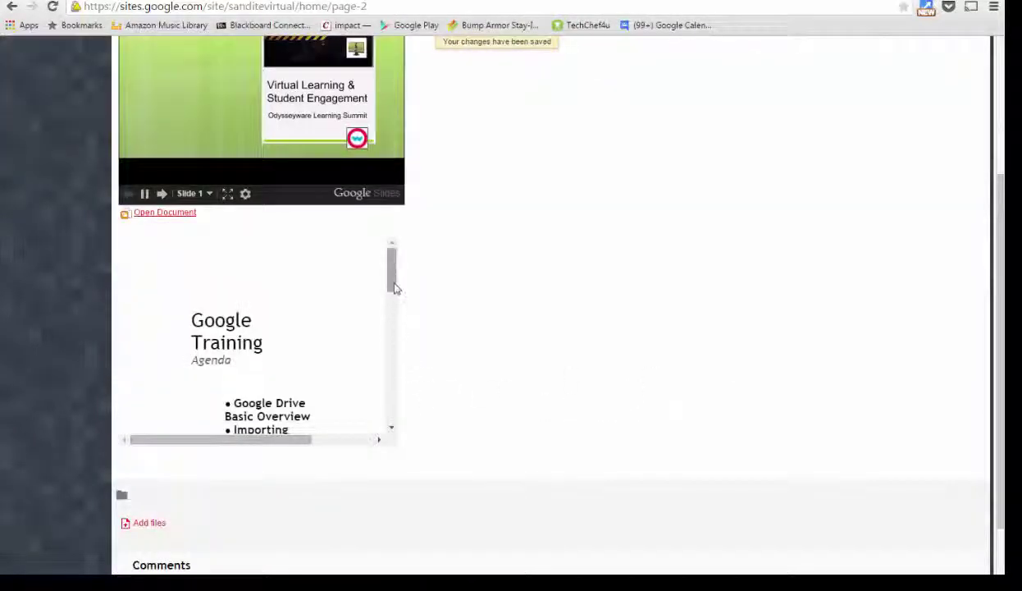
{"action": "left_click_drag", "start_coordinate": [394, 298], "coordinate": [391, 365]}
{"action": "mouse_move", "coordinate": [286, 440]}
{"action": "left_mouse_down"}
{"action": "mouse_move", "coordinate": [344, 441]}
{"action": "mouse_move", "coordinate": [287, 441]}
{"action": "left_mouse_up"}
{"action": "left_click_drag", "start_coordinate": [393, 352], "coordinate": [398, 295]}
{"action": "scroll", "coordinate": [343, 361], "scroll_direction": "down", "scroll_amount": 1}
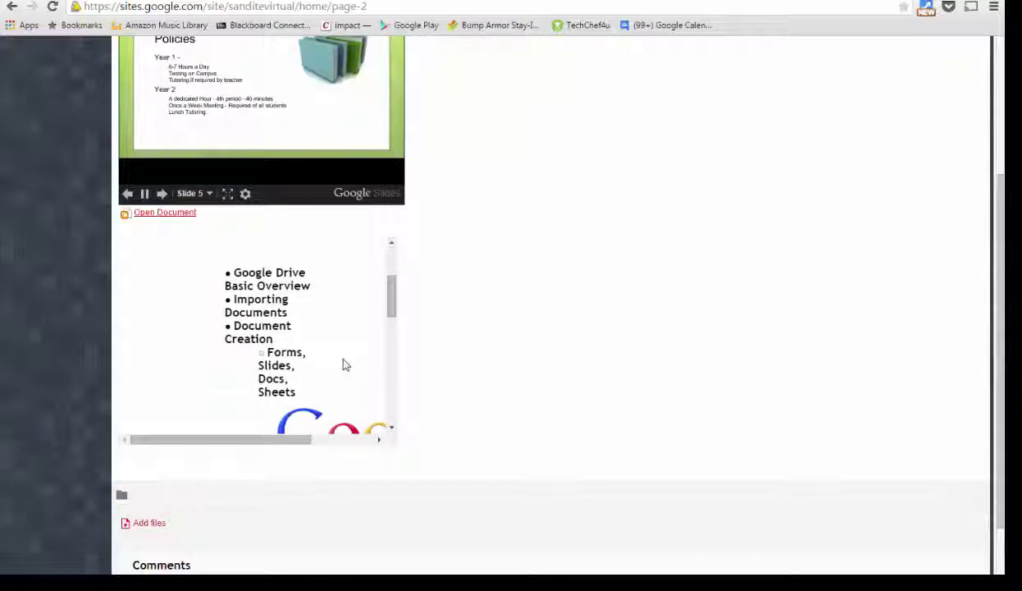
{"action": "left_click_drag", "start_coordinate": [256, 443], "coordinate": [302, 443]}
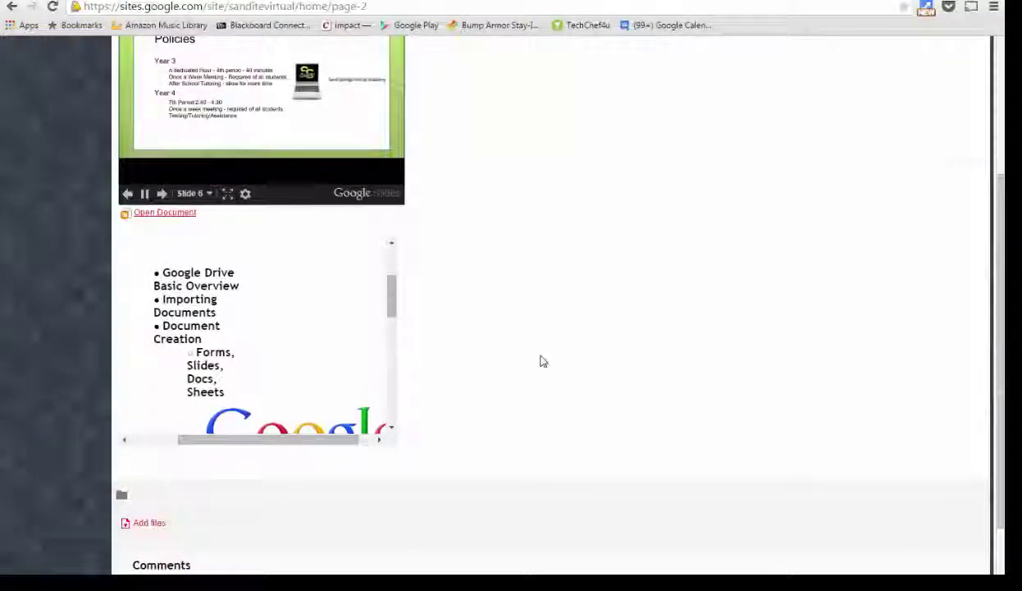
Reopen Page 2 for editing and open the properties of the embedded document's iframe gadget
{"action": "scroll", "coordinate": [541, 358], "scroll_direction": "up", "scroll_amount": 3}
{"action": "left_click", "coordinate": [762, 69]}
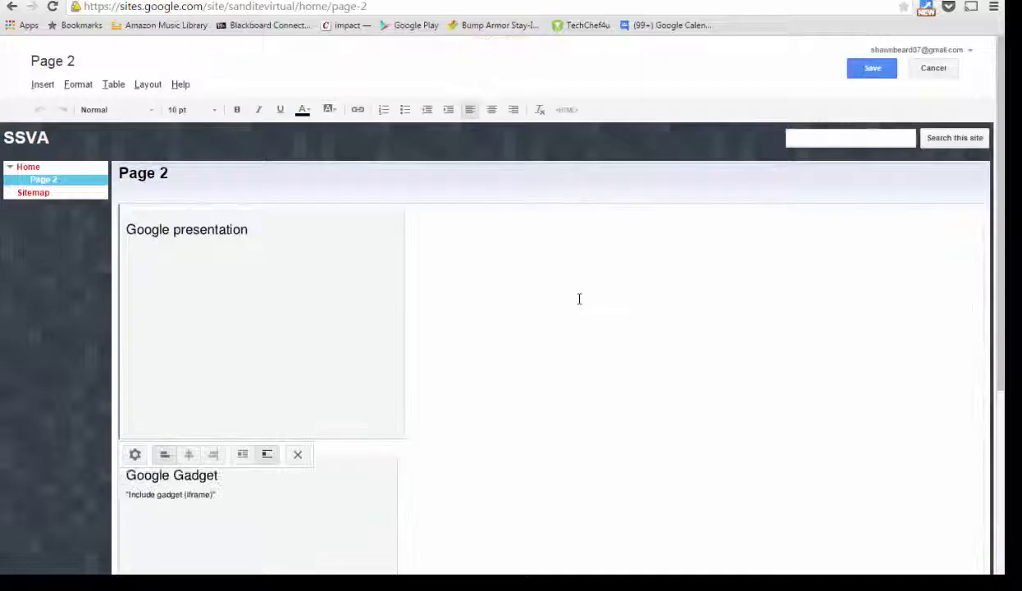
{"action": "scroll", "coordinate": [607, 361], "scroll_direction": "down", "scroll_amount": 3}
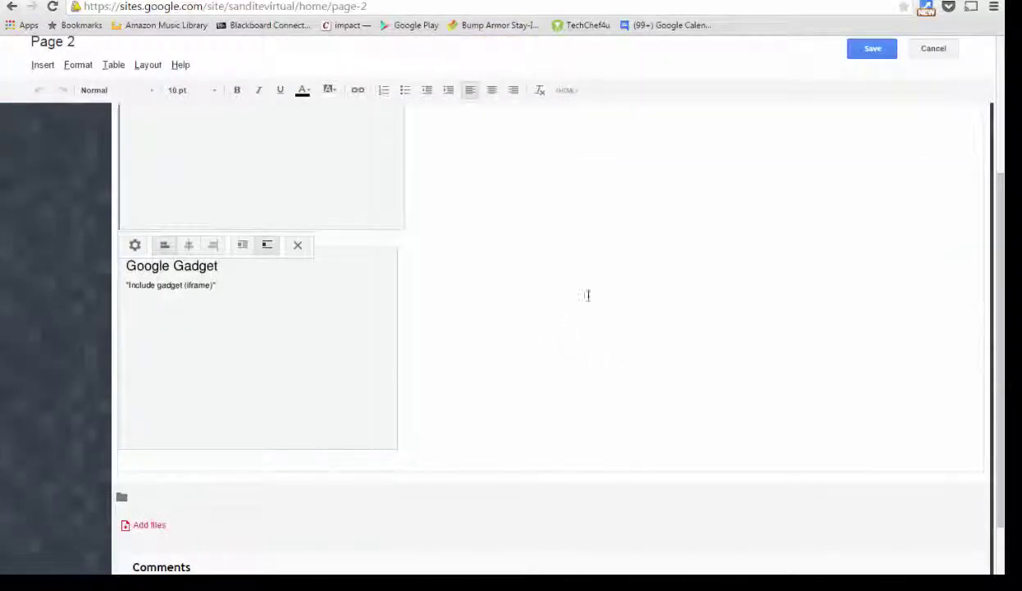
{"action": "scroll", "coordinate": [348, 298], "scroll_direction": "down", "scroll_amount": 2}
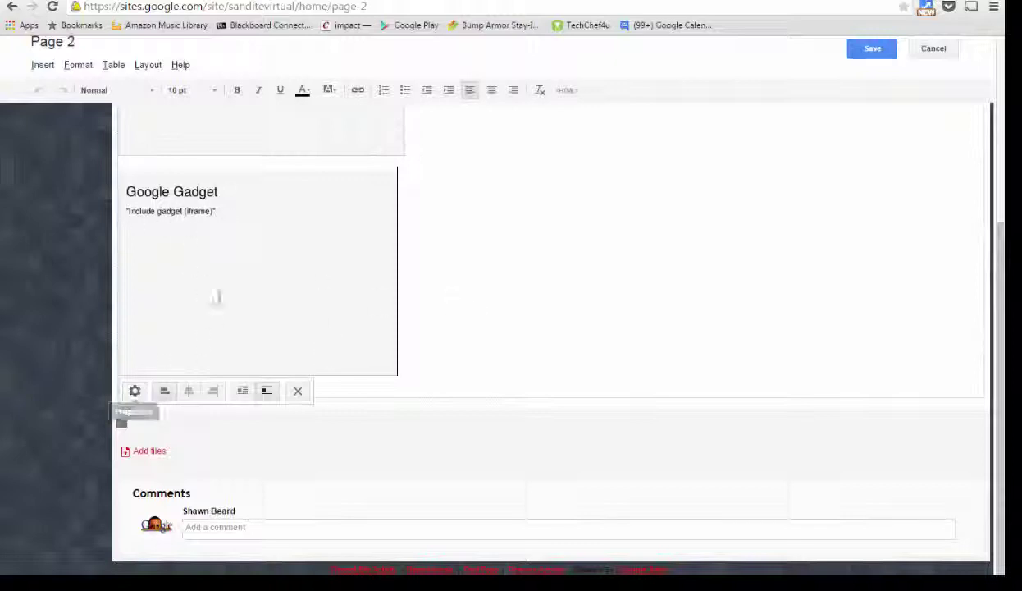
{"action": "left_click", "coordinate": [135, 392]}
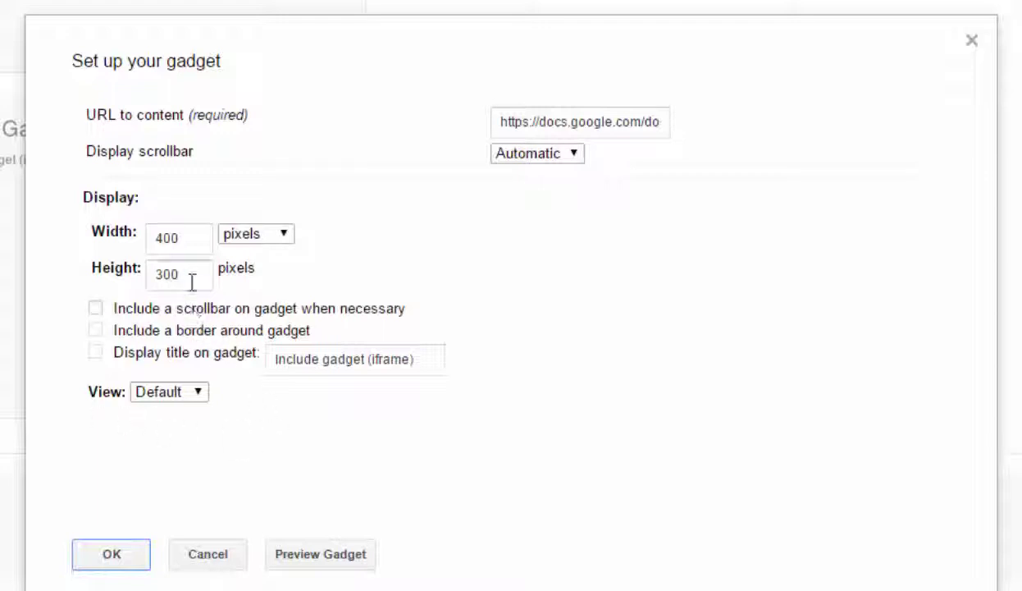
Set the iframe gadget's width to 800 pixels and its height to 900 pixels
{"action": "left_click", "coordinate": [160, 236]}
{"action": "left_click_drag", "start_coordinate": [160, 236], "coordinate": [201, 240]}
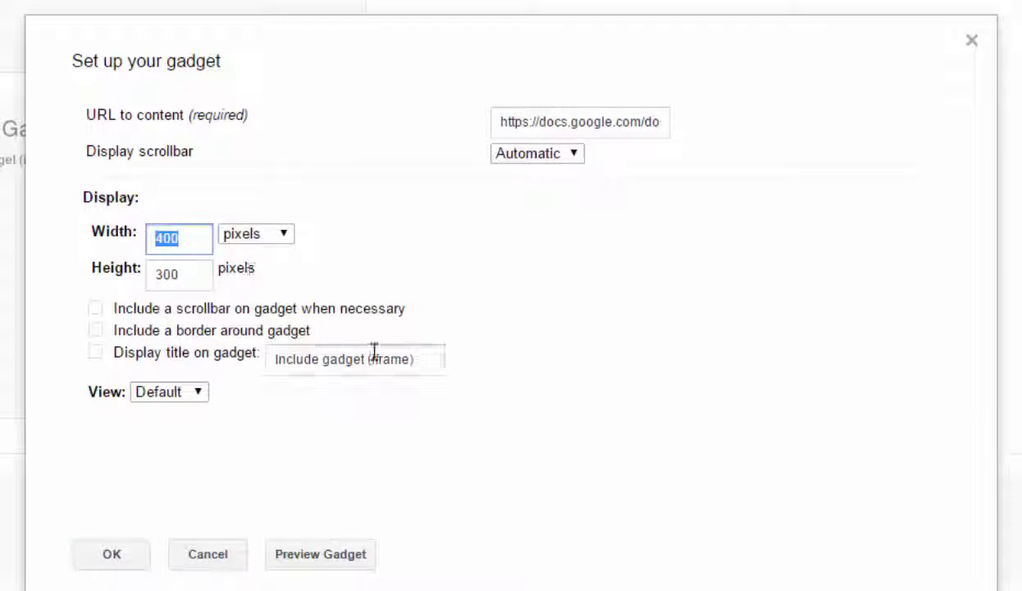
{"action": "type", "text": "800"}
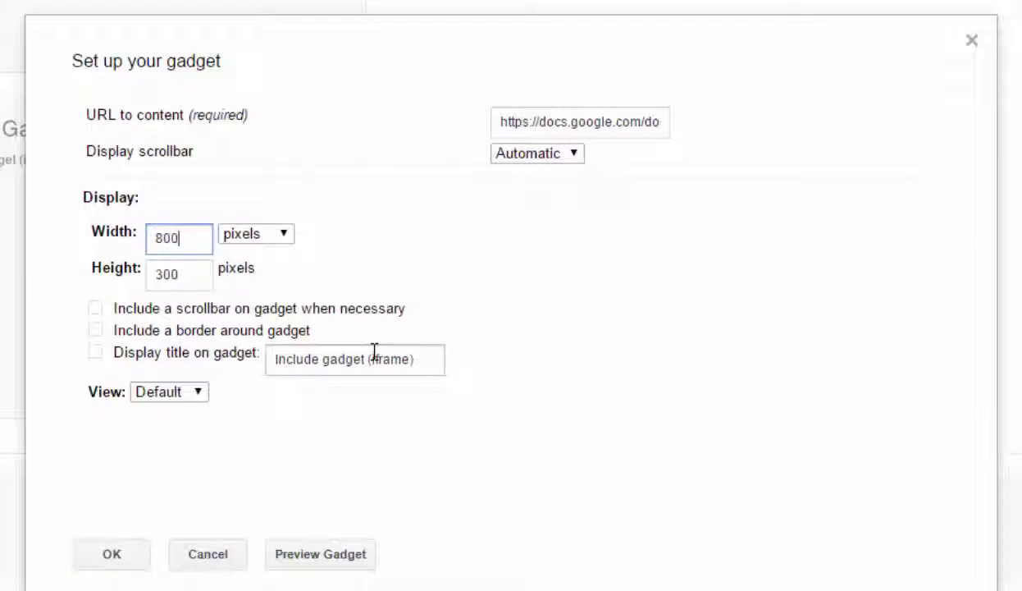
{"action": "left_click_drag", "start_coordinate": [203, 283], "coordinate": [141, 286]}
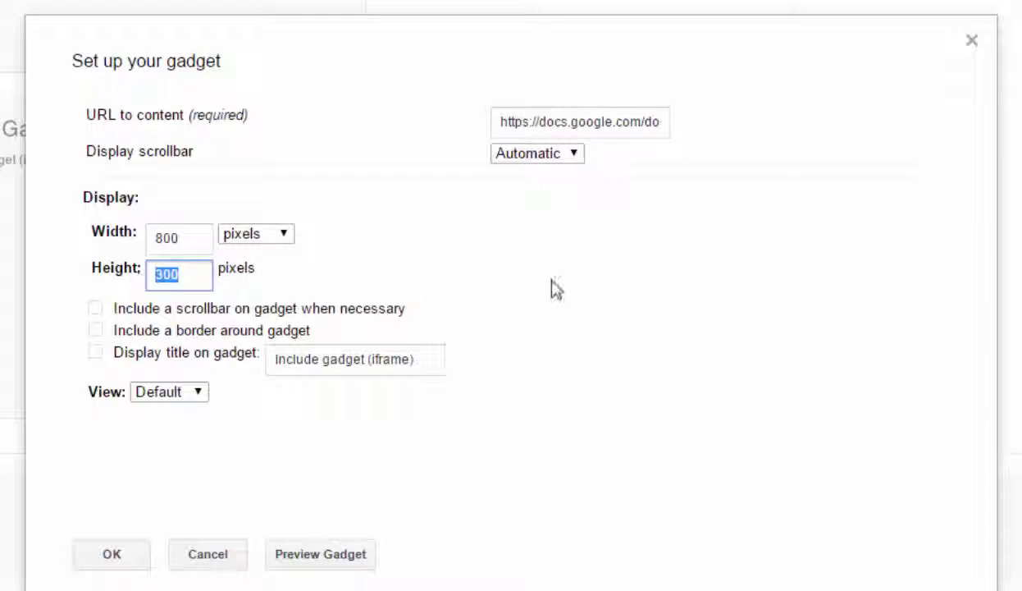
{"action": "type", "text": "900"}
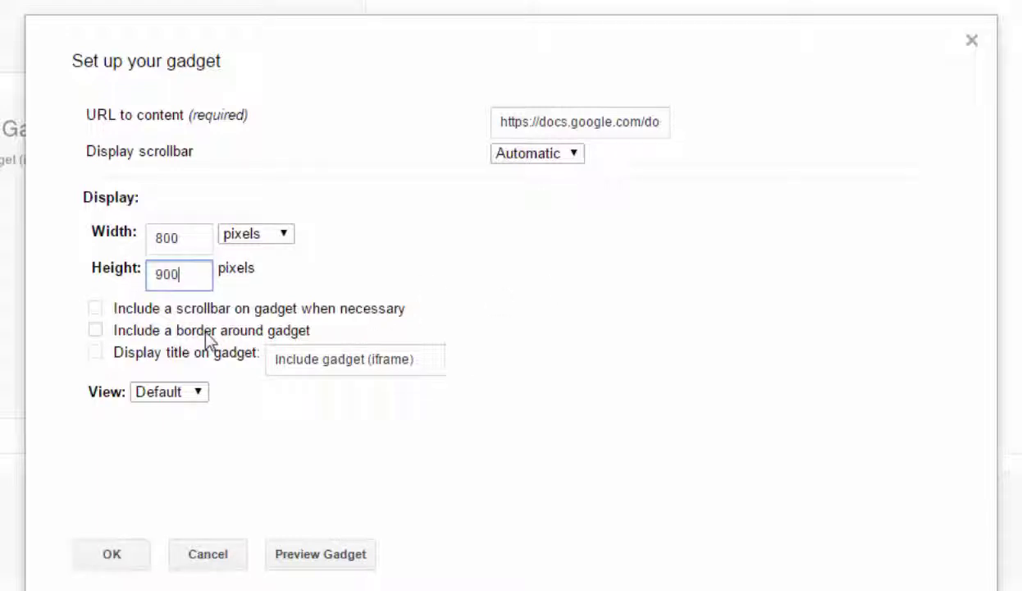
Include a scrollbar when necessary and a border around the gadget, apply the settings and save the page
{"action": "left_click", "coordinate": [95, 310]}
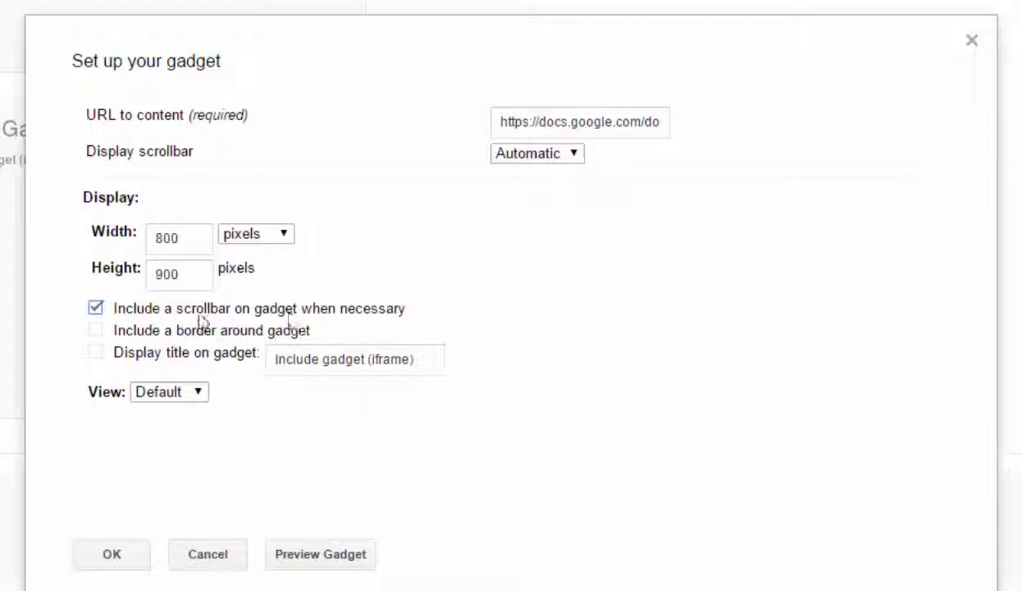
{"action": "left_click", "coordinate": [95, 331]}
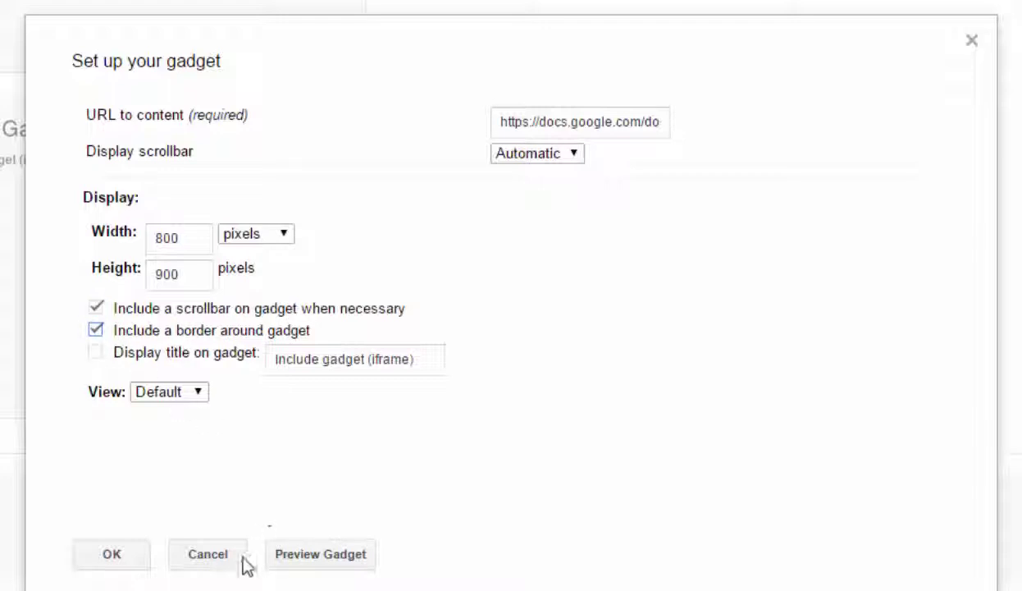
{"action": "left_click", "coordinate": [122, 561]}
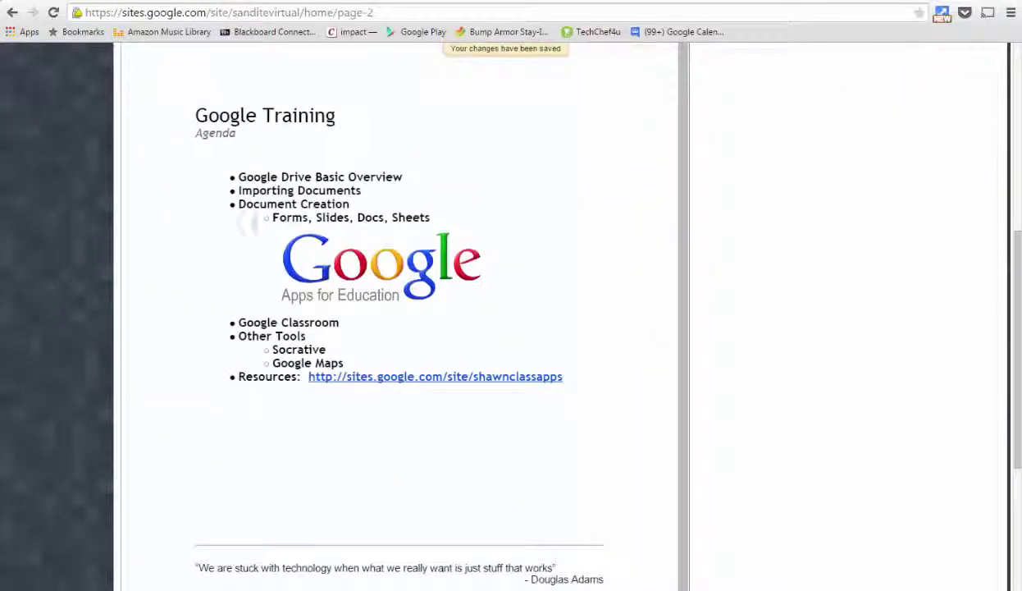
Compare the embedded document on Page 2 with the original CBMS Google Training document, closing the original's Publish to the web dialog
{"action": "scroll", "coordinate": [793, 342], "scroll_direction": "down", "scroll_amount": 2}
{"action": "scroll", "coordinate": [793, 343], "scroll_direction": "up", "scroll_amount": 3}
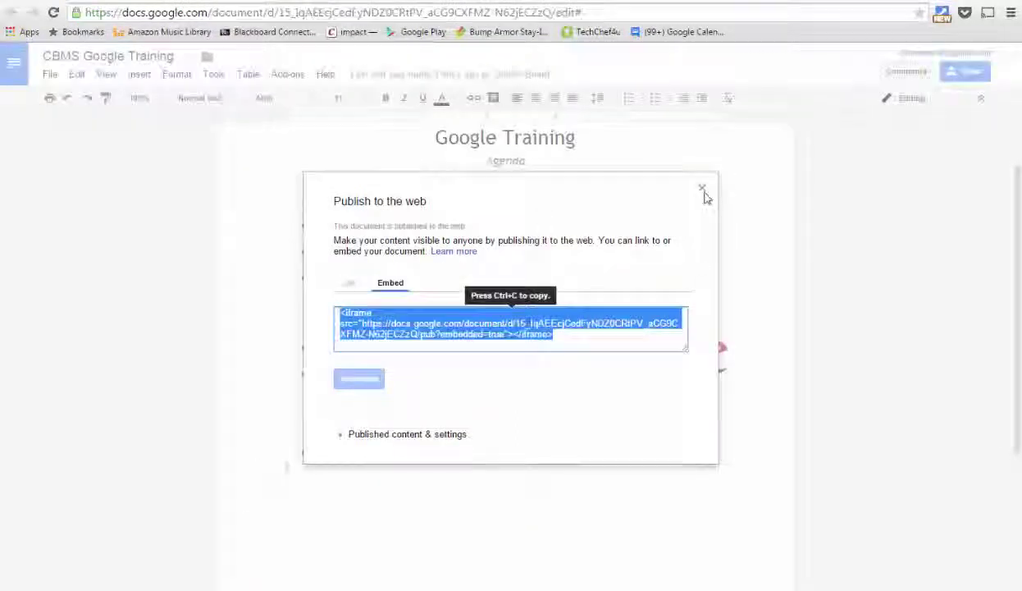
{"action": "left_click", "coordinate": [703, 189]}
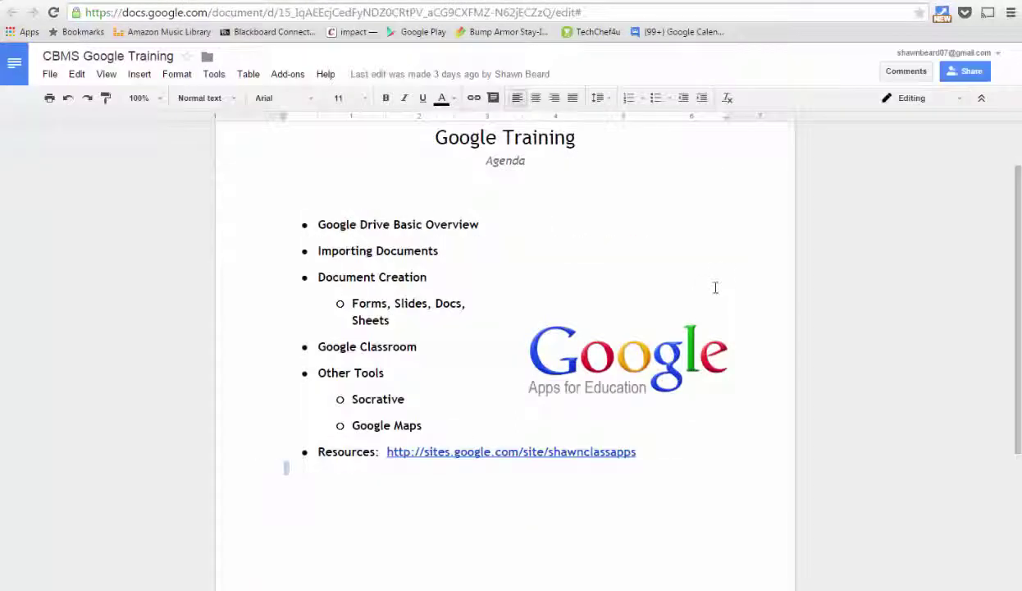
{"action": "left_click", "coordinate": [688, 1]}
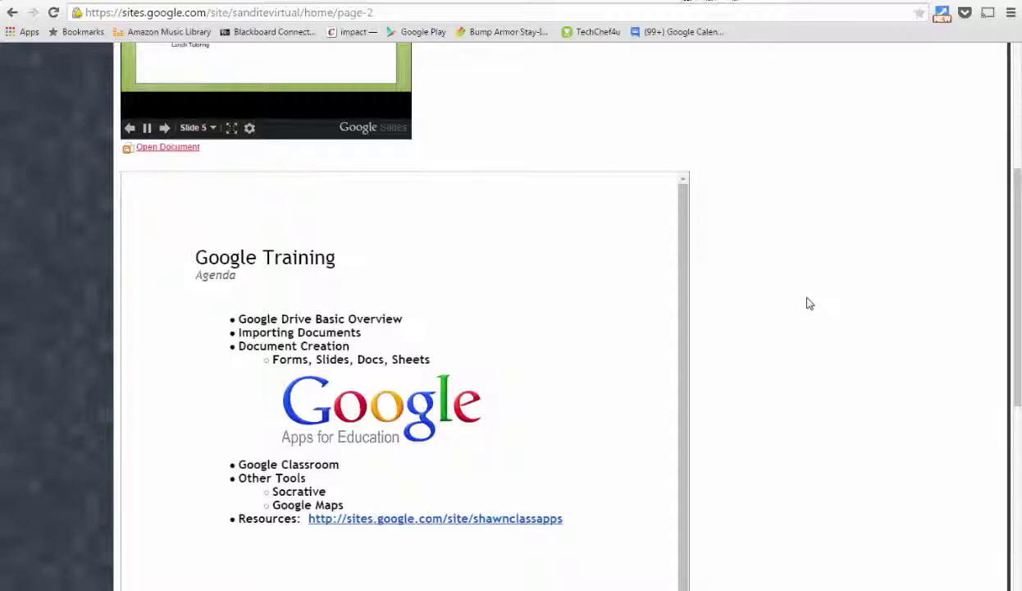
{"action": "scroll", "coordinate": [810, 304], "scroll_direction": "down", "scroll_amount": 2}
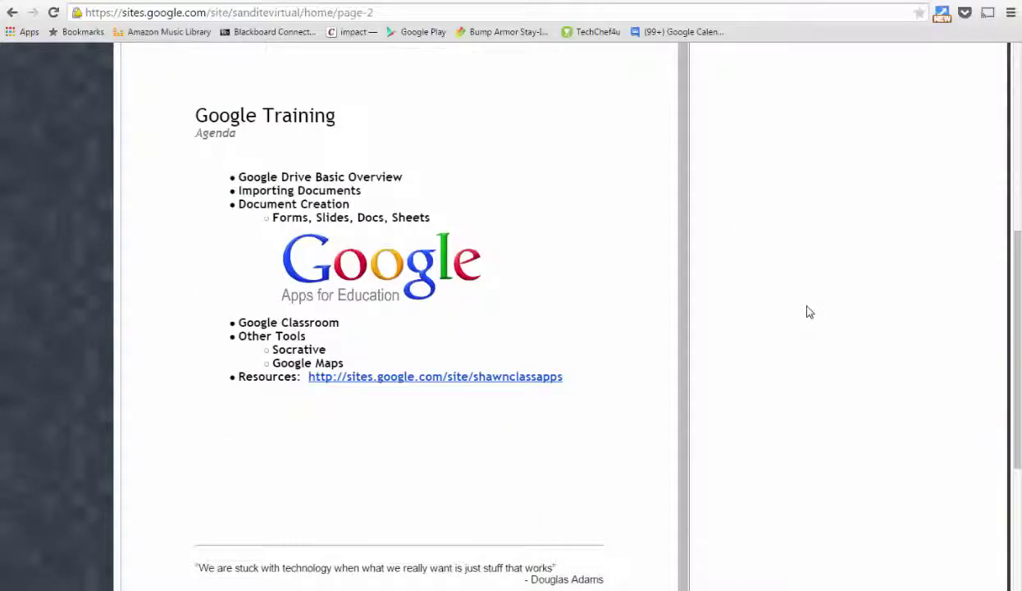
{"action": "scroll", "coordinate": [791, 316], "scroll_direction": "up", "scroll_amount": 5}
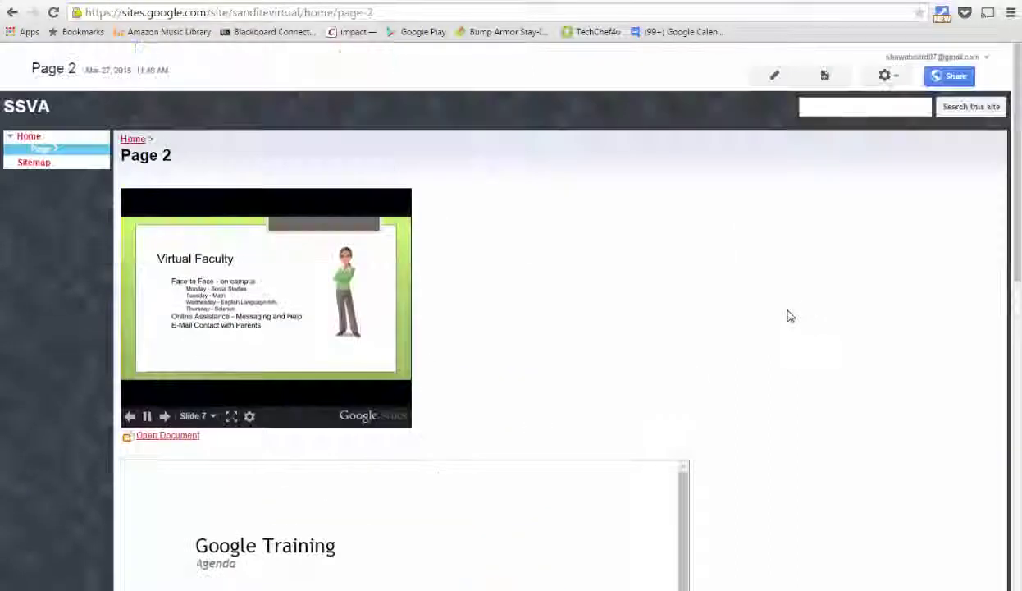